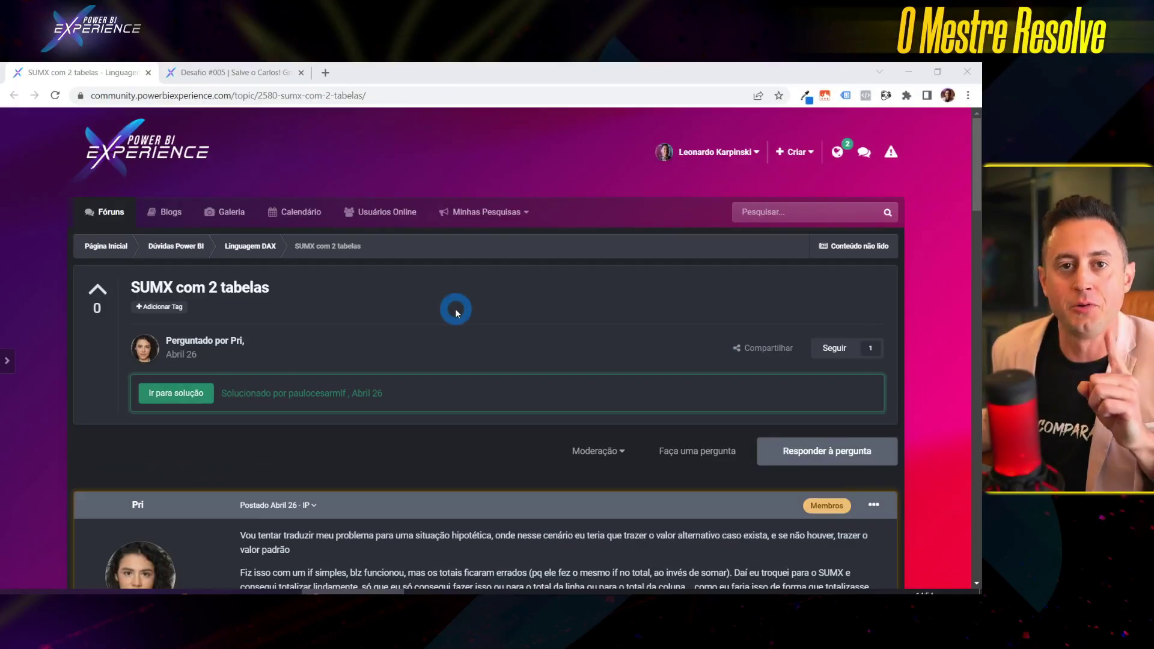
Step: Highlight the question title 'SUMX com 2 tabelas' in the solved forum thread
left_click_drag(200, 293, 166, 293)
left_click(320, 323)
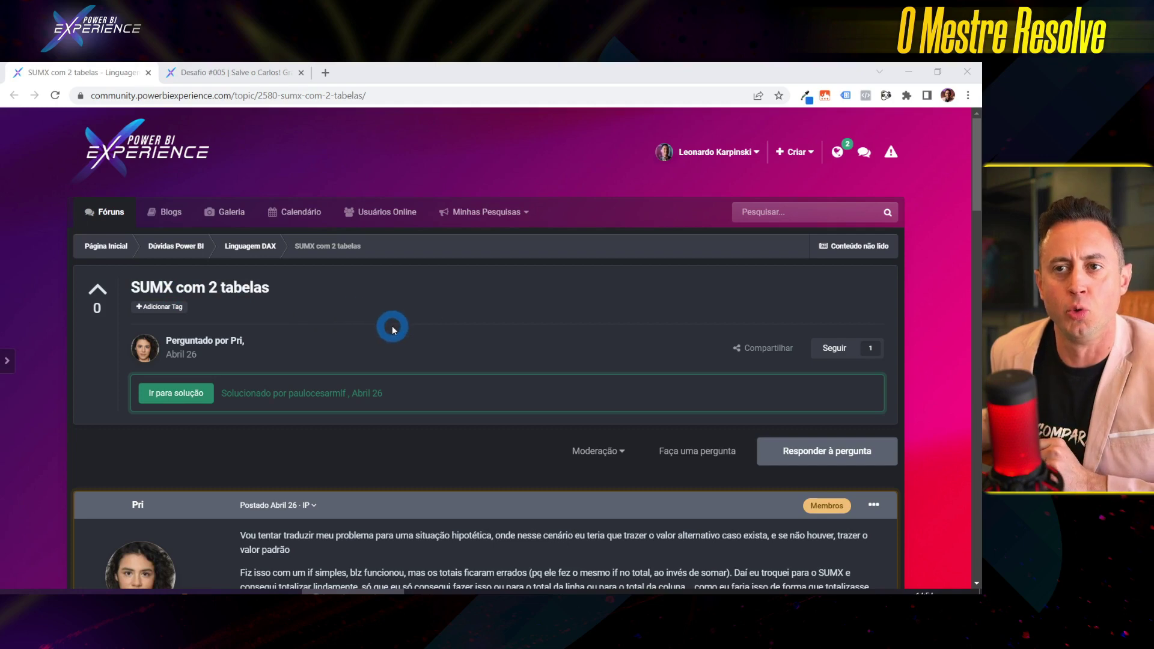
scroll(397, 343, "down", 2)
scroll(406, 360, "down", 2)
scroll(415, 385, "down", 1)
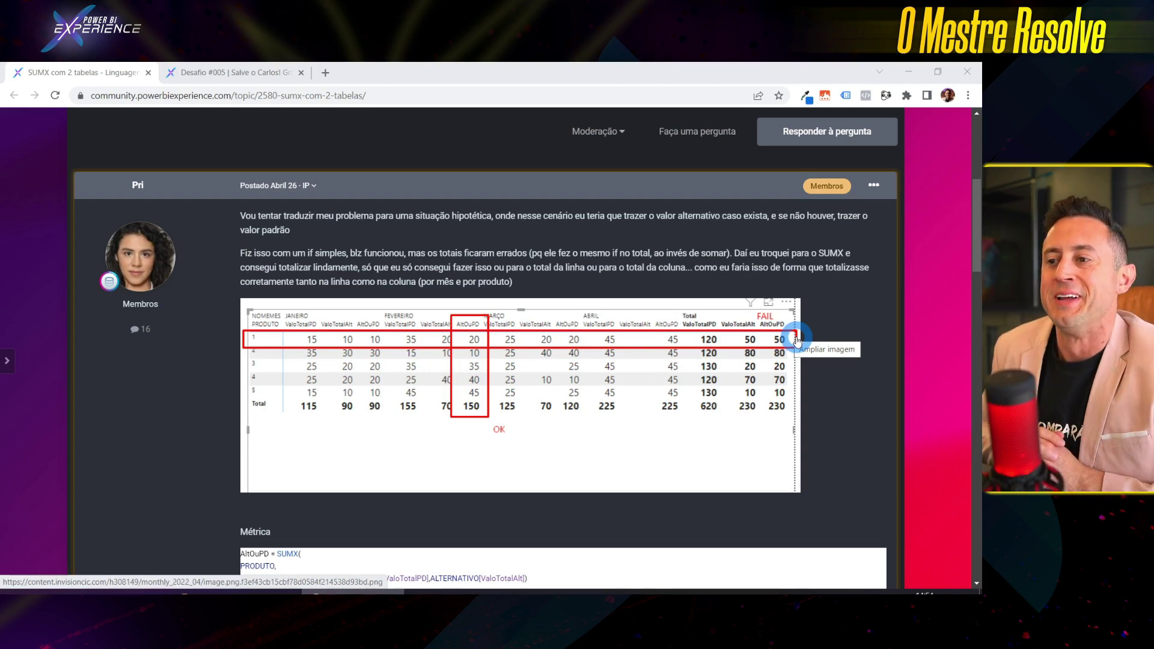
scroll(781, 337, "down", 3)
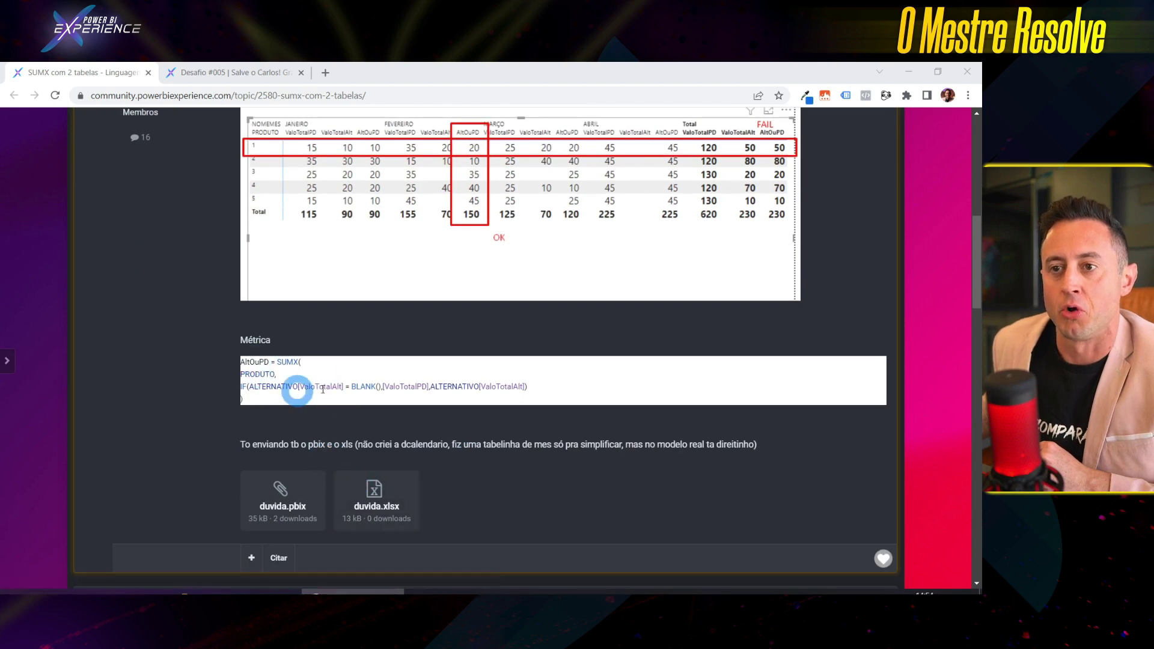
scroll(360, 388, "up", 2)
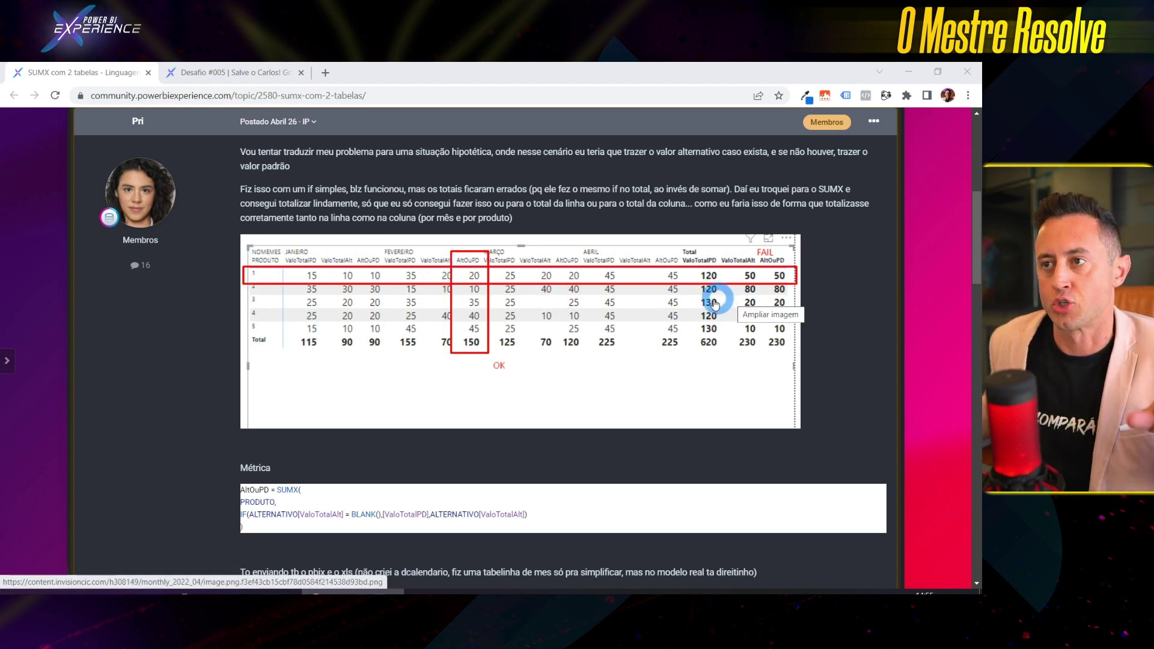
scroll(661, 298, "down", 2)
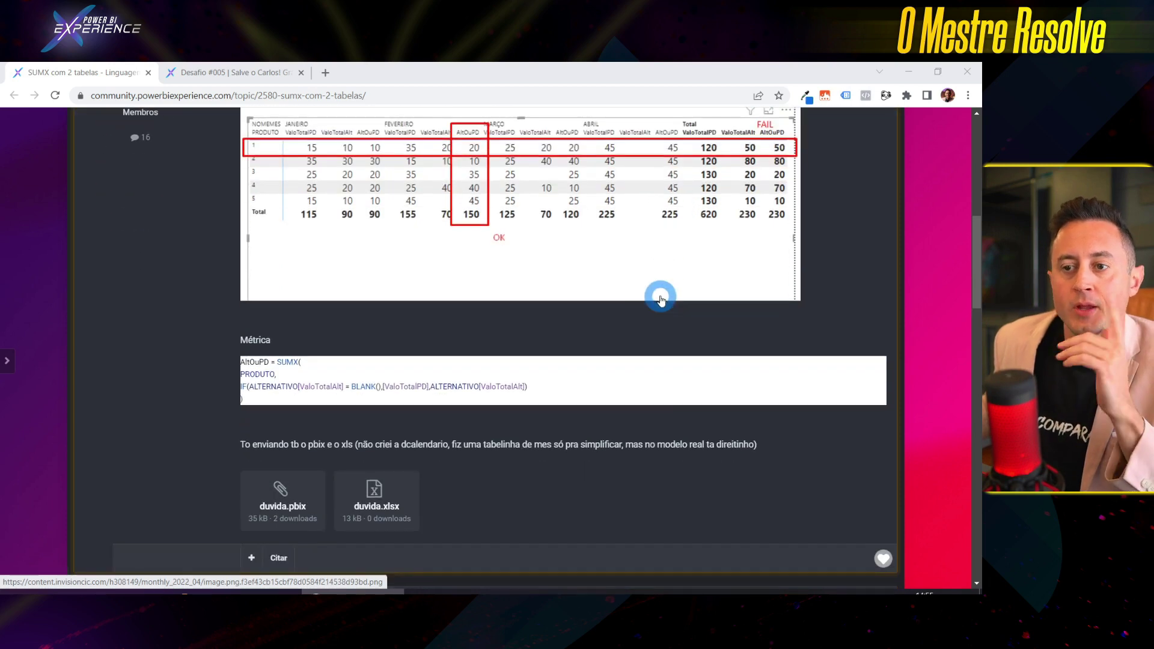
scroll(661, 299, "down", 3)
scroll(662, 300, "down", 2)
scroll(542, 319, "down", 1)
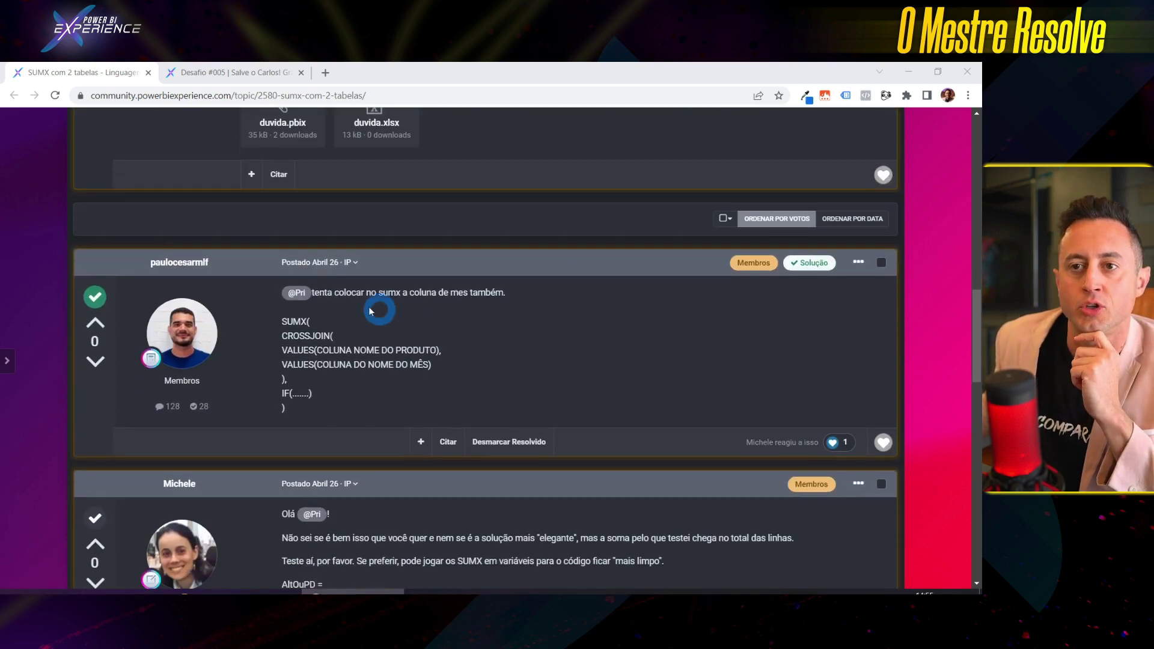
scroll(457, 342, "up", 1)
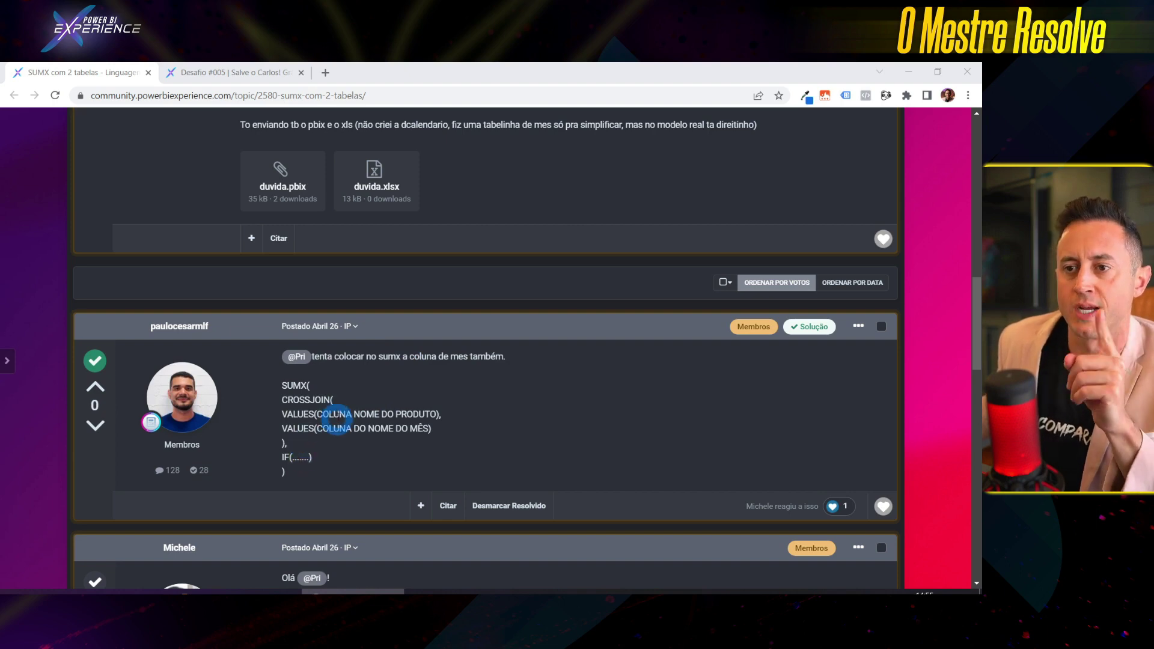
scroll(428, 327, "down", 2)
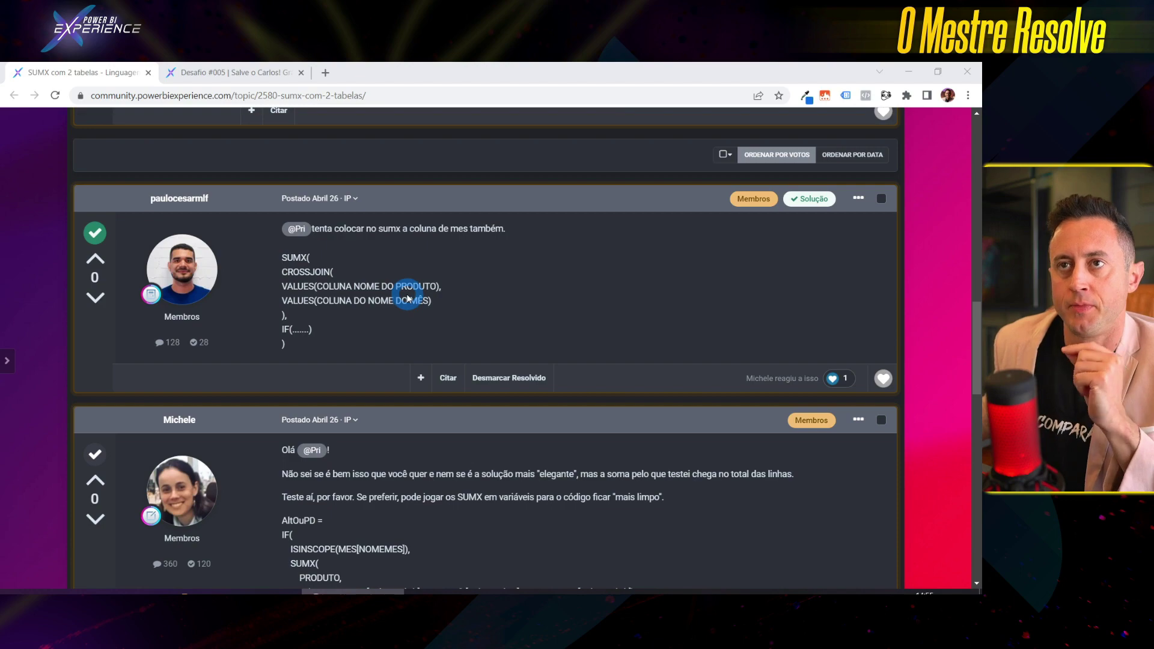
scroll(408, 298, "up", 1)
scroll(421, 298, "up", 8)
scroll(434, 296, "up", 5)
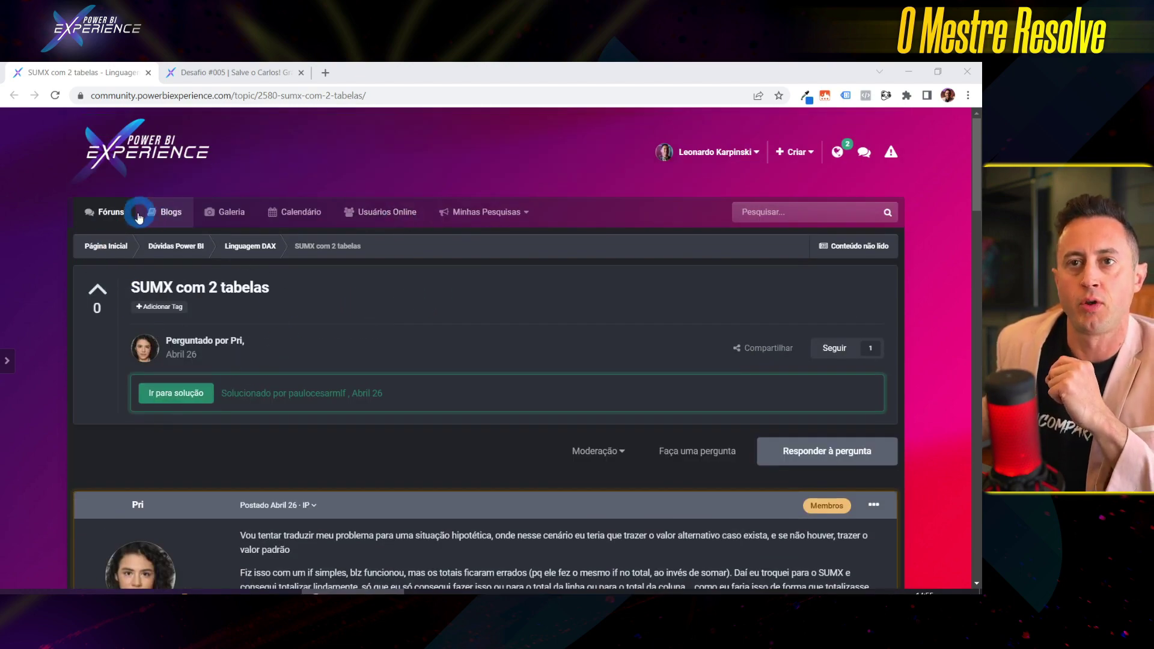
left_click(103, 214)
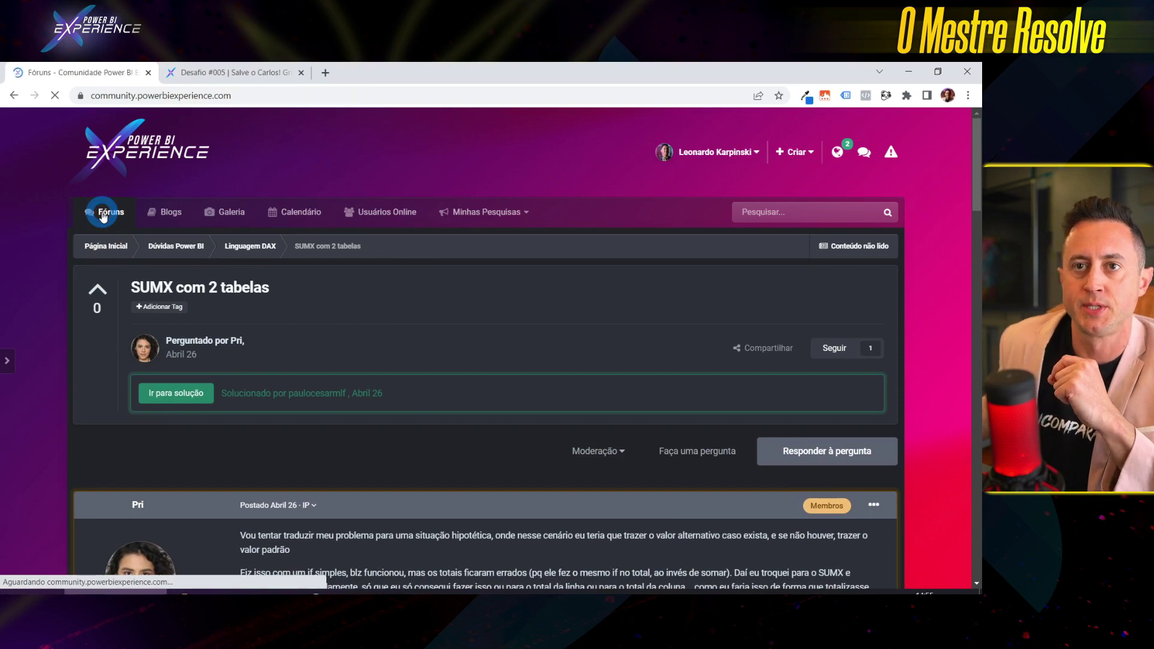
Step: Switch the Mais Solucionadores ranking on the Fóruns page from the week to Ano
scroll(513, 411, "down", 3)
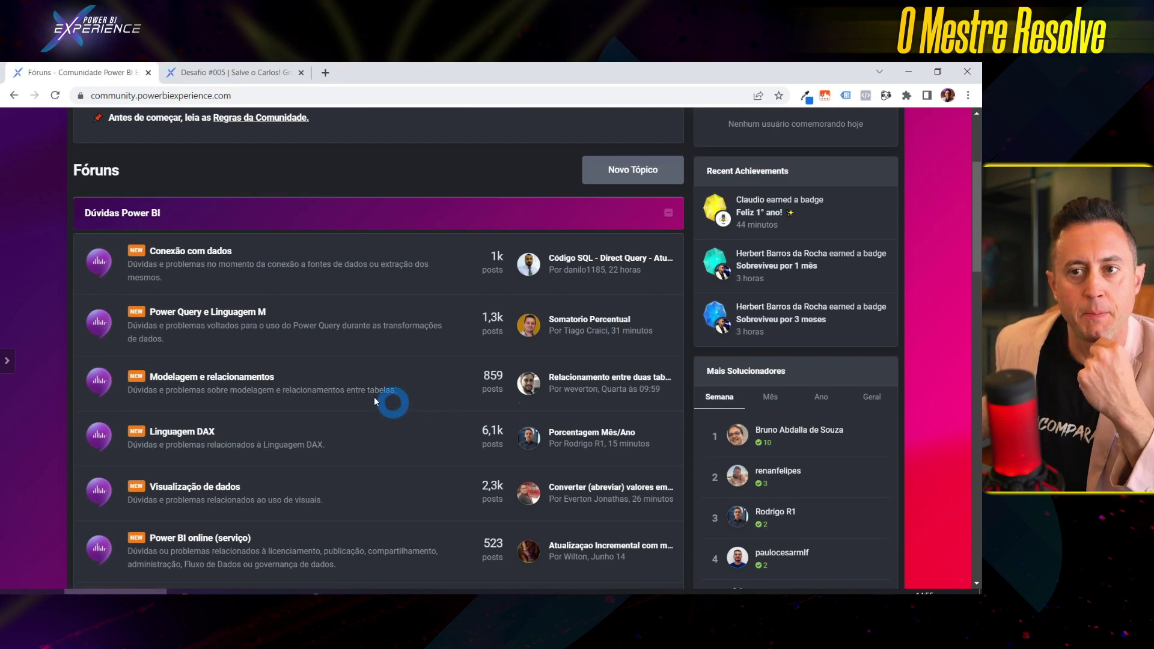
scroll(351, 368, "down", 1)
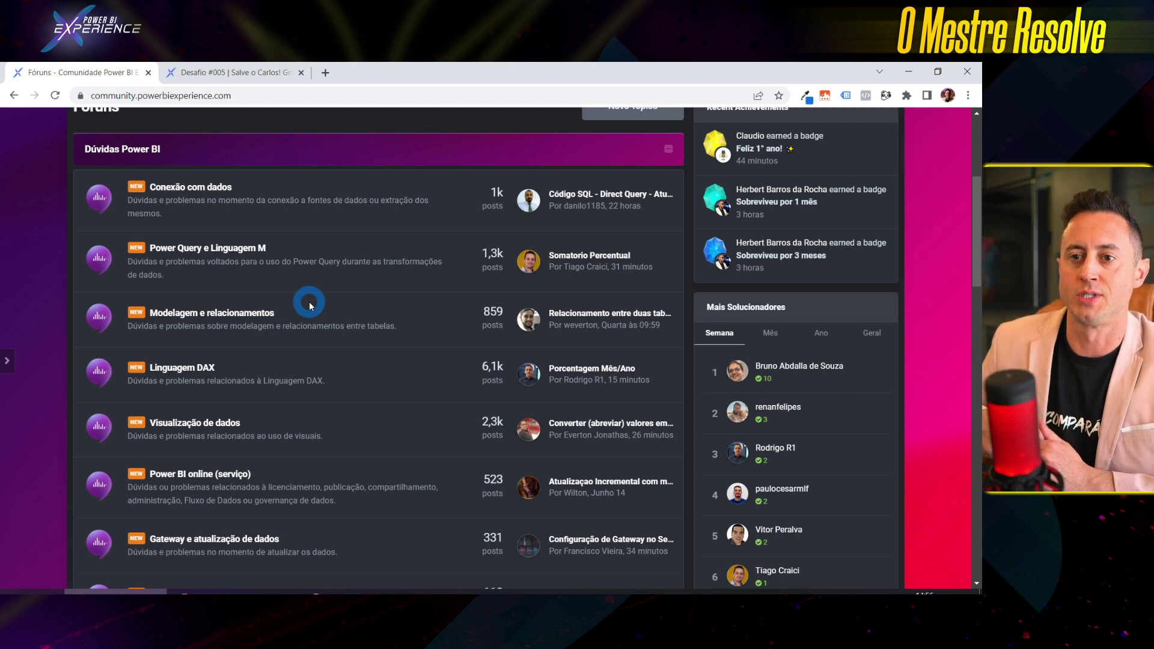
scroll(836, 337, "down", 2)
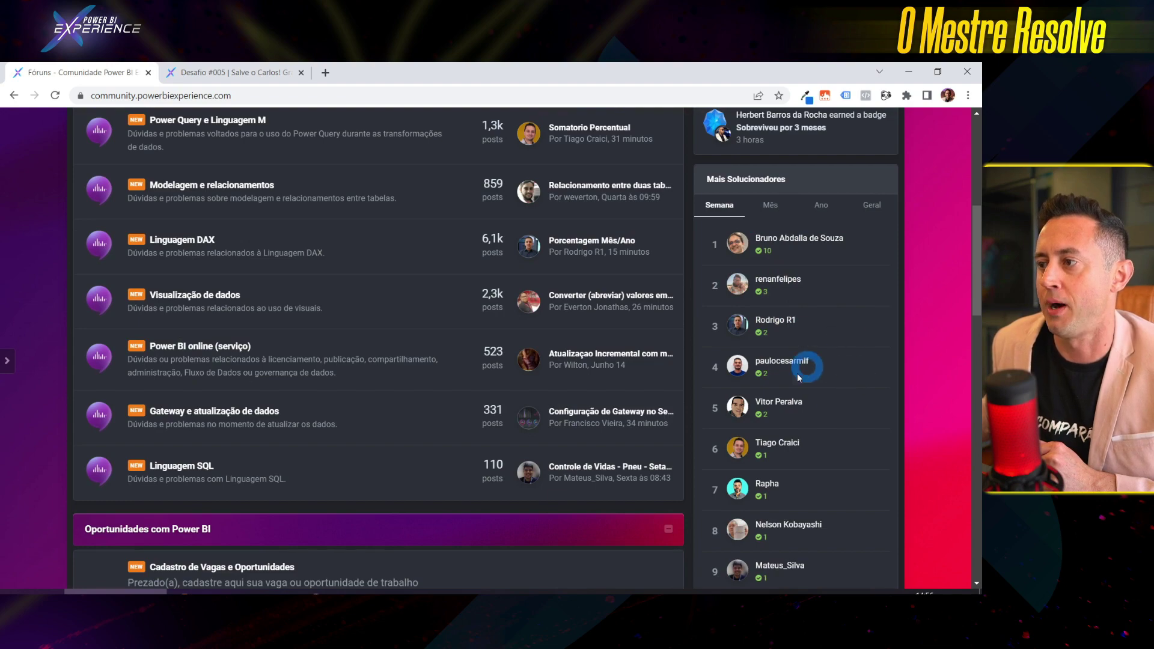
scroll(859, 373, "down", 1)
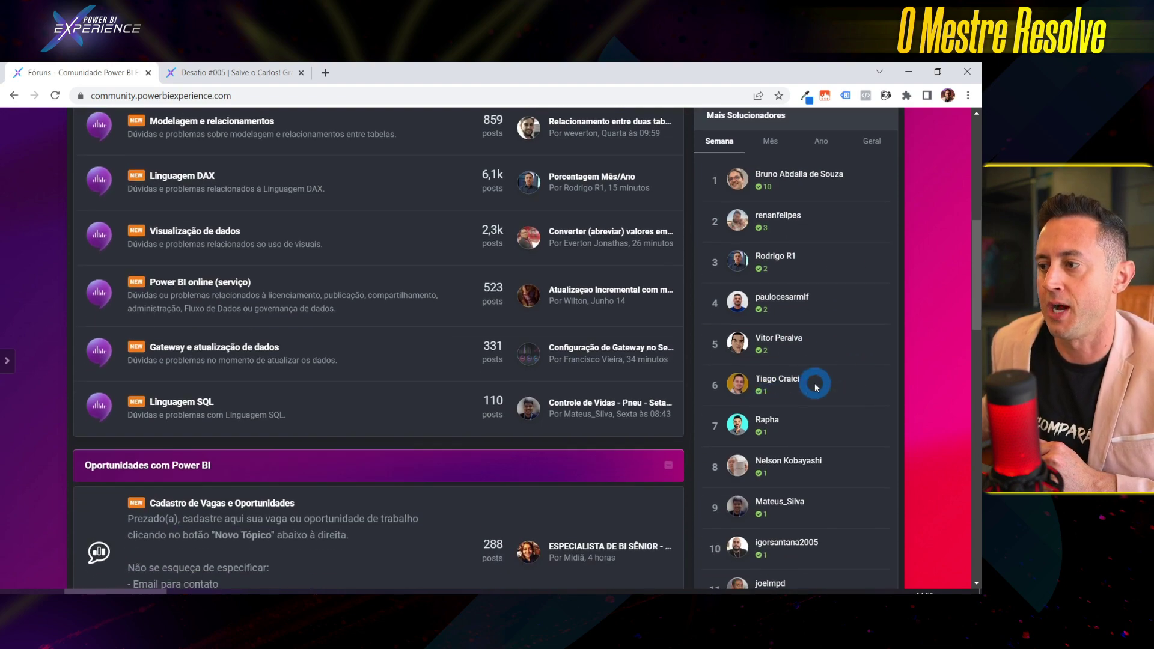
scroll(817, 388, "down", 2)
scroll(786, 516, "up", 4)
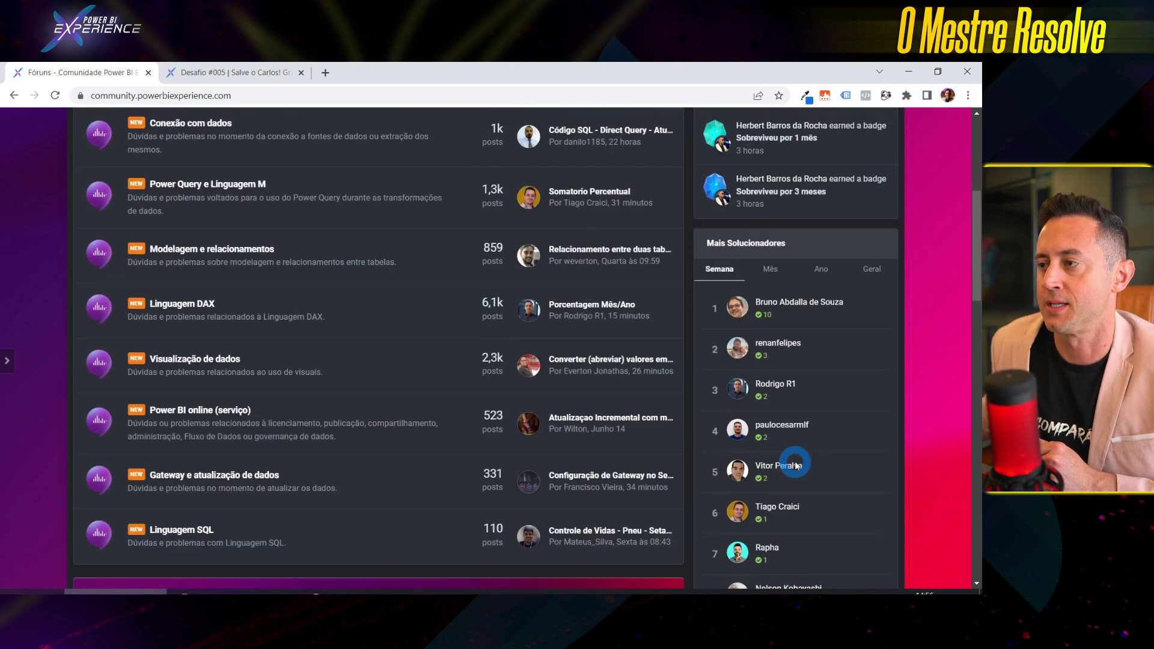
left_click(820, 272)
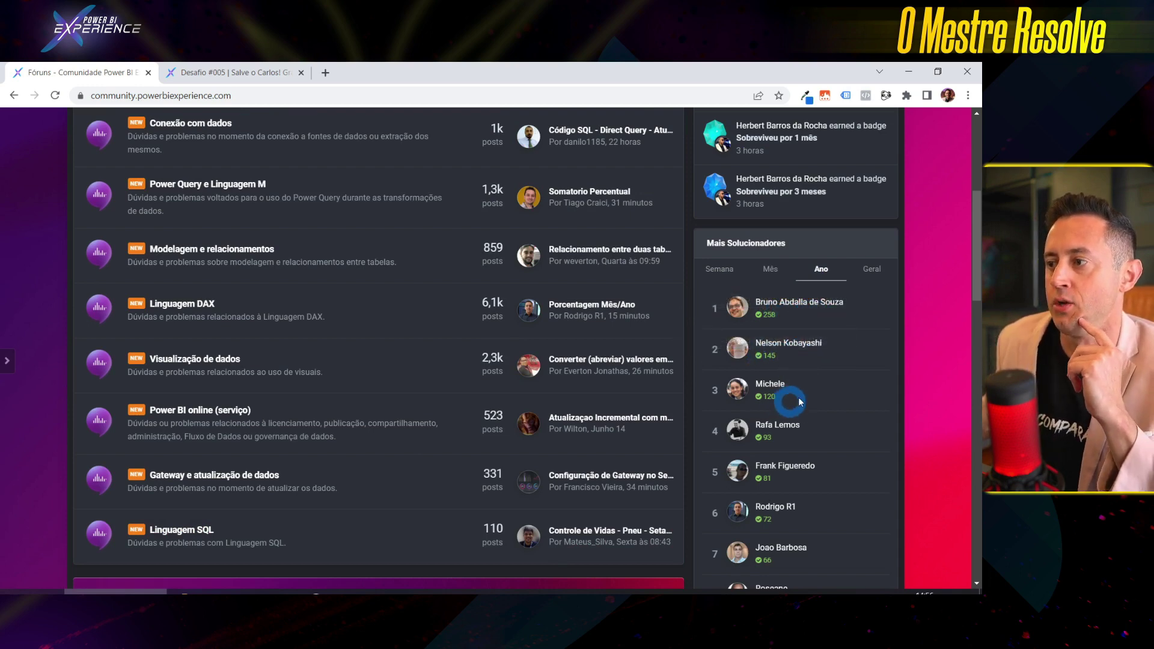
scroll(843, 419, "down", 2)
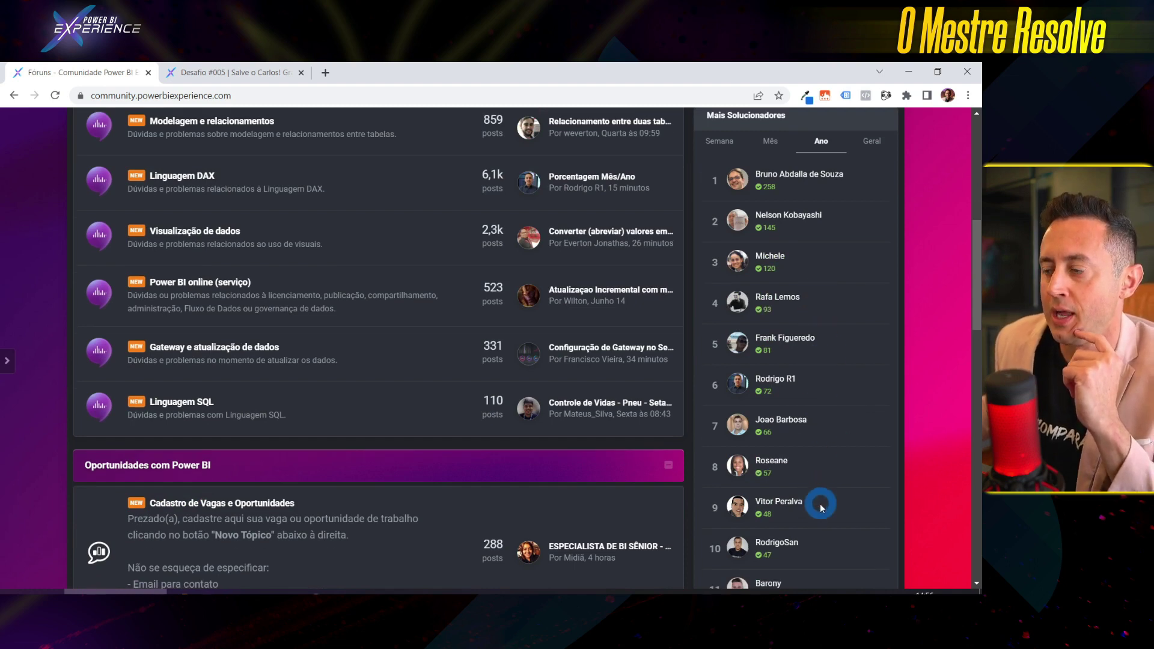
scroll(831, 466, "down", 1)
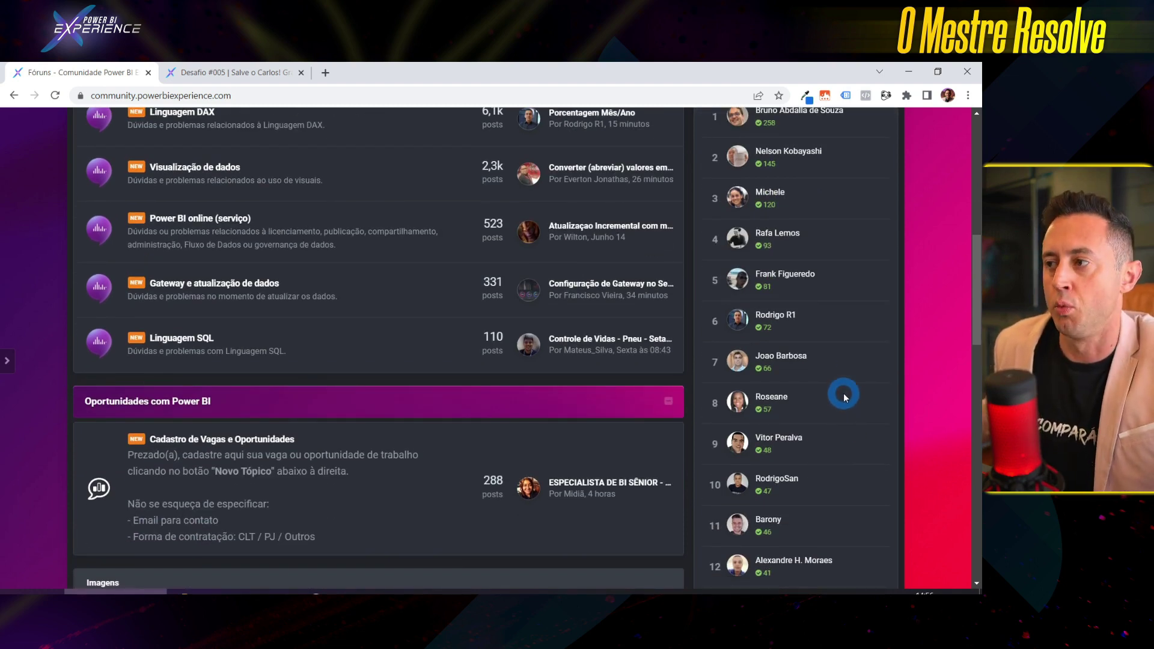
scroll(801, 359, "up", 8)
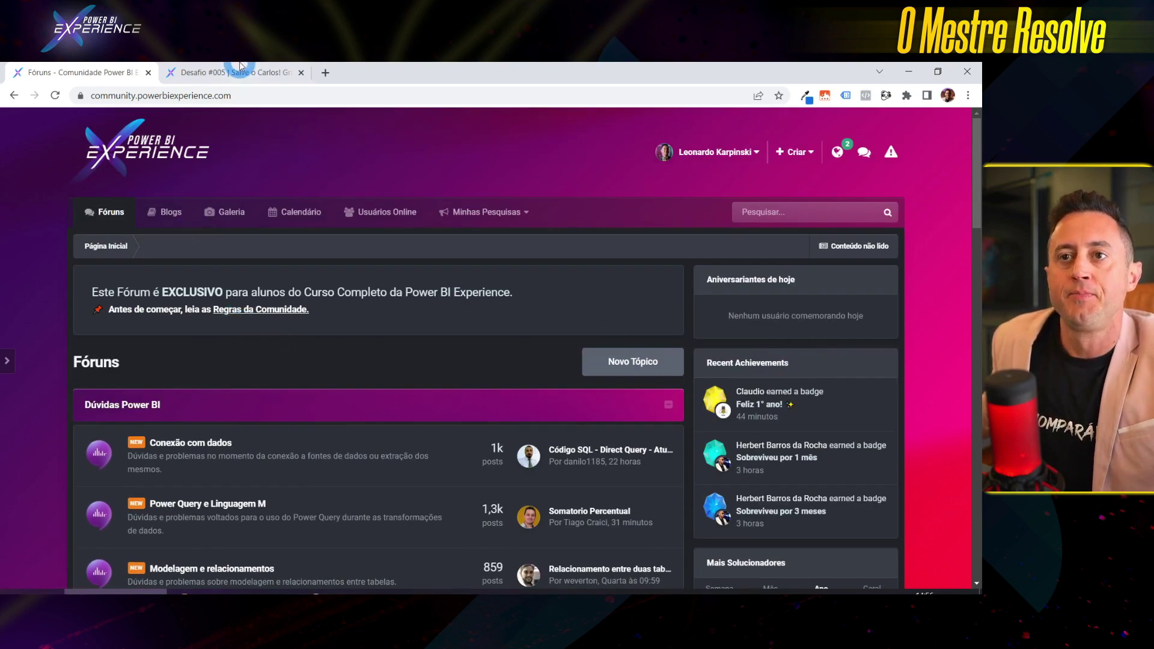
left_click(221, 67)
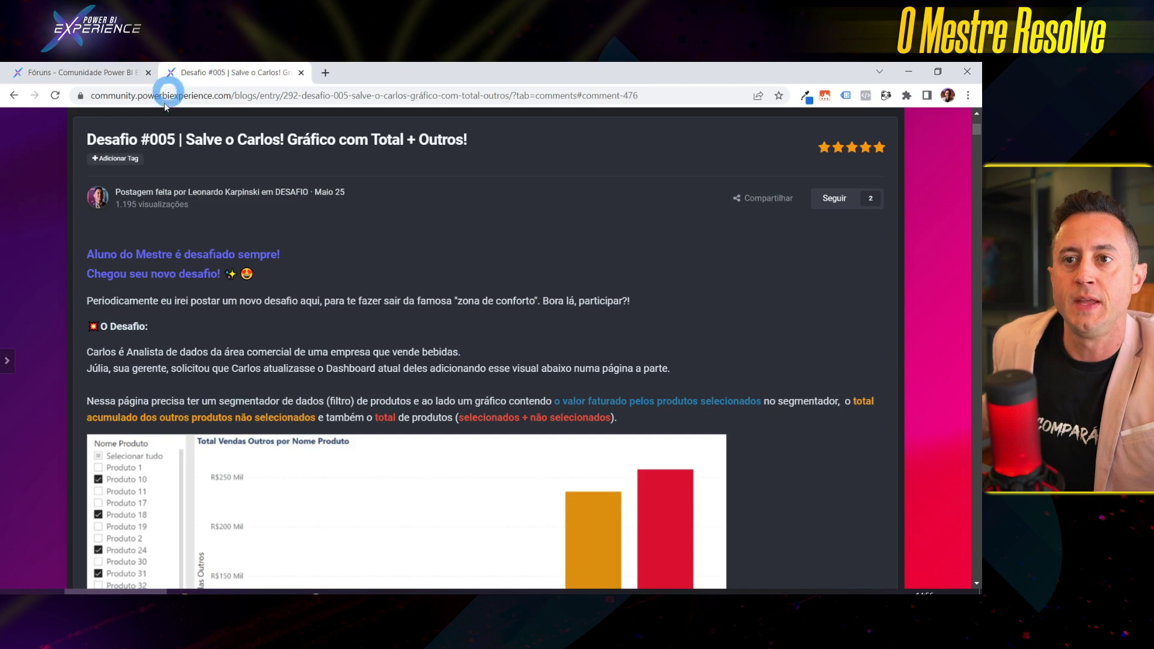
scroll(463, 324, "up", 1)
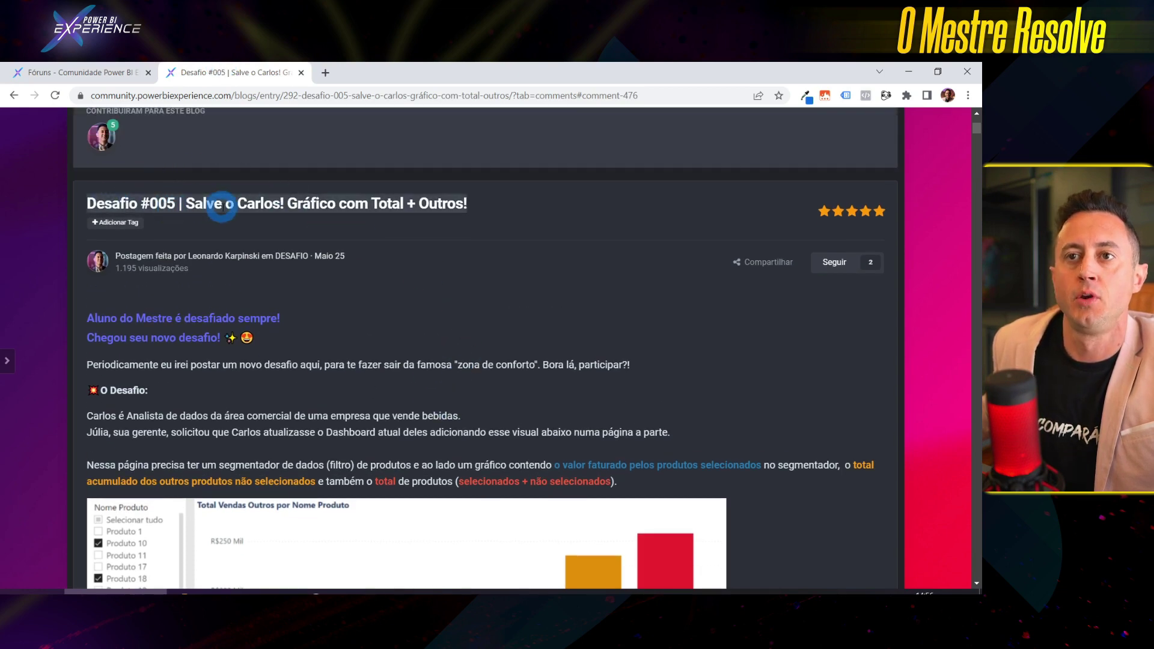
scroll(530, 340, "down", 1)
scroll(532, 372, "down", 2)
scroll(529, 433, "down", 2)
scroll(596, 419, "down", 2)
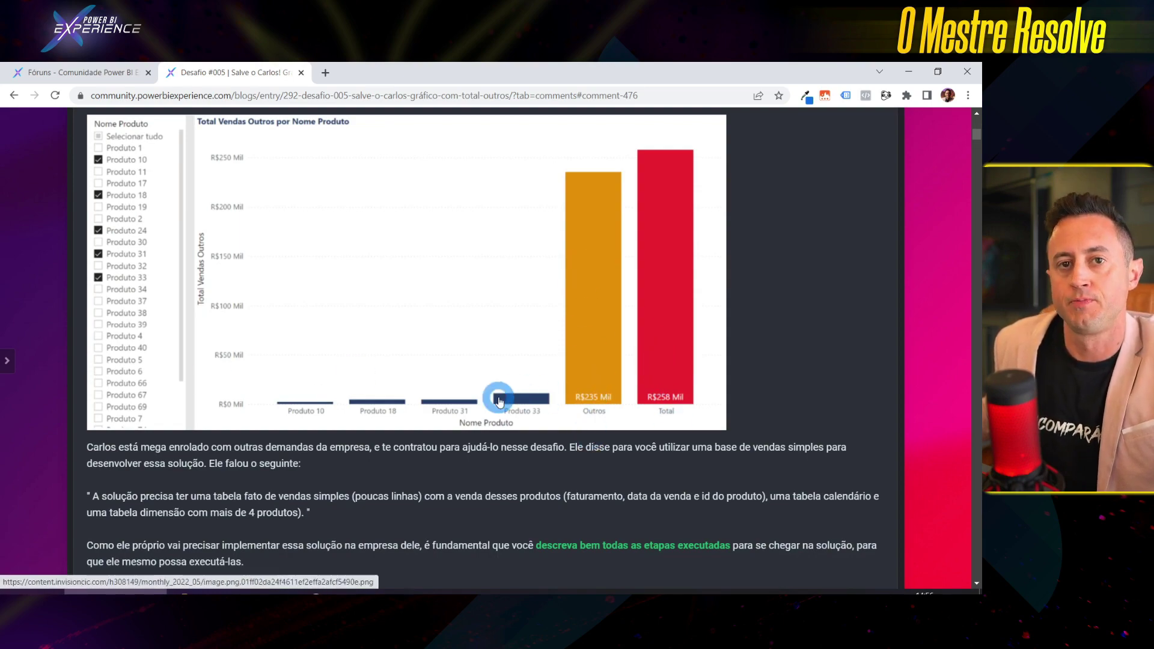
scroll(501, 397, "down", 3)
scroll(501, 397, "down", 2)
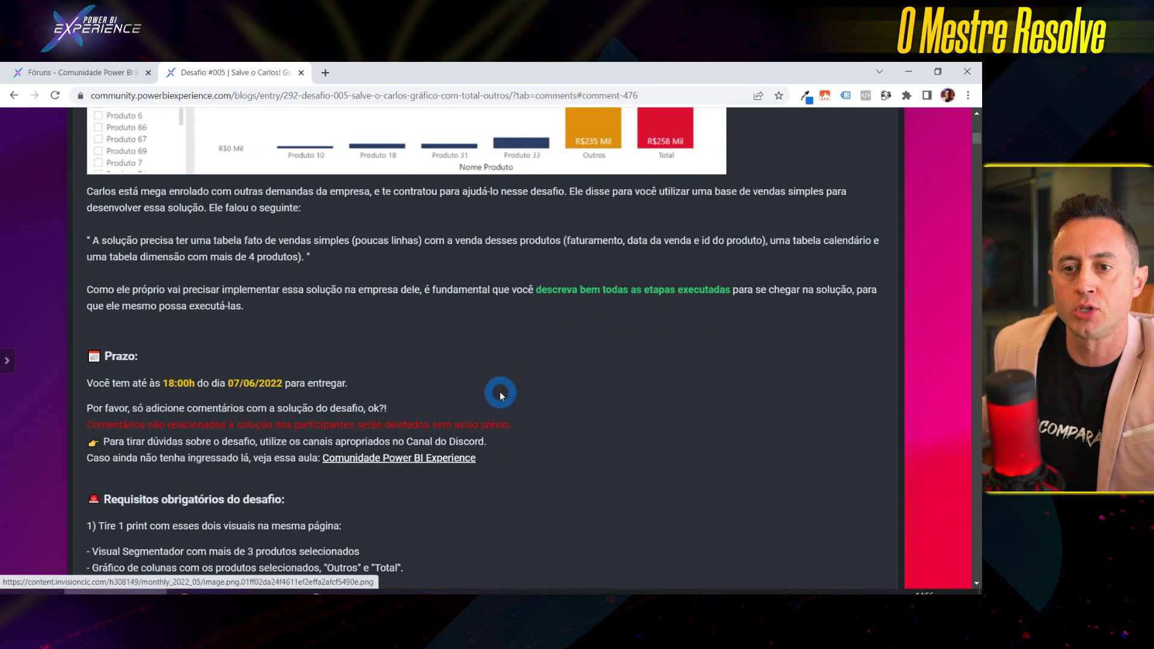
scroll(501, 397, "down", 4)
scroll(500, 398, "down", 2)
scroll(501, 398, "down", 5)
scroll(499, 395, "down", 3)
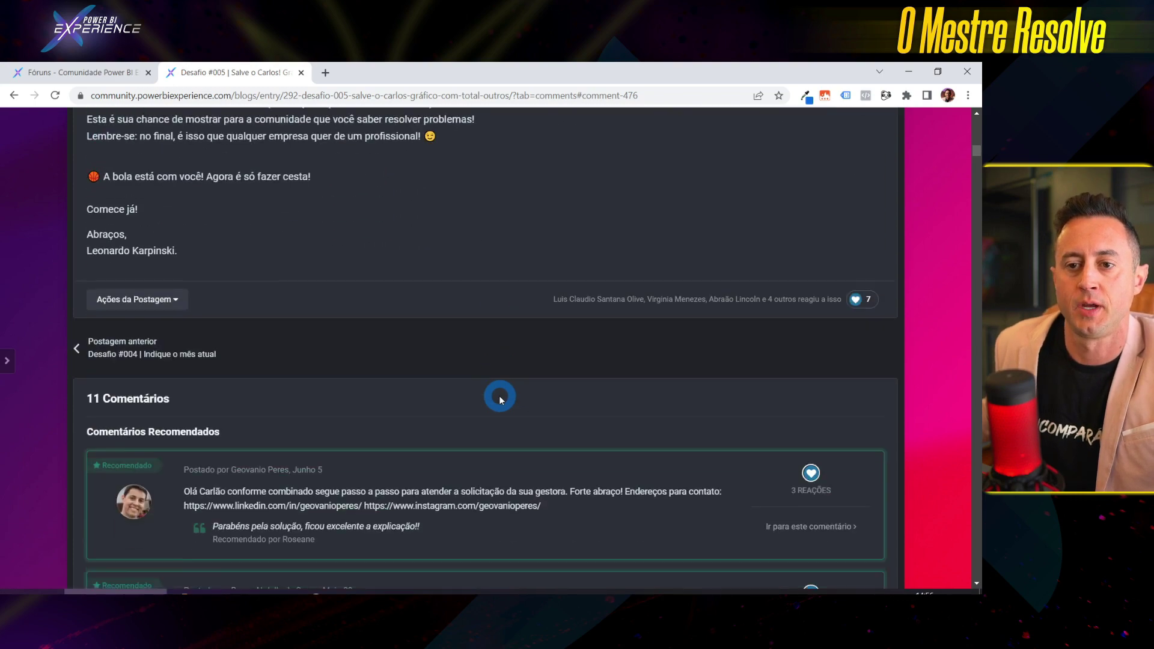
scroll(498, 395, "down", 2)
scroll(498, 395, "down", 1)
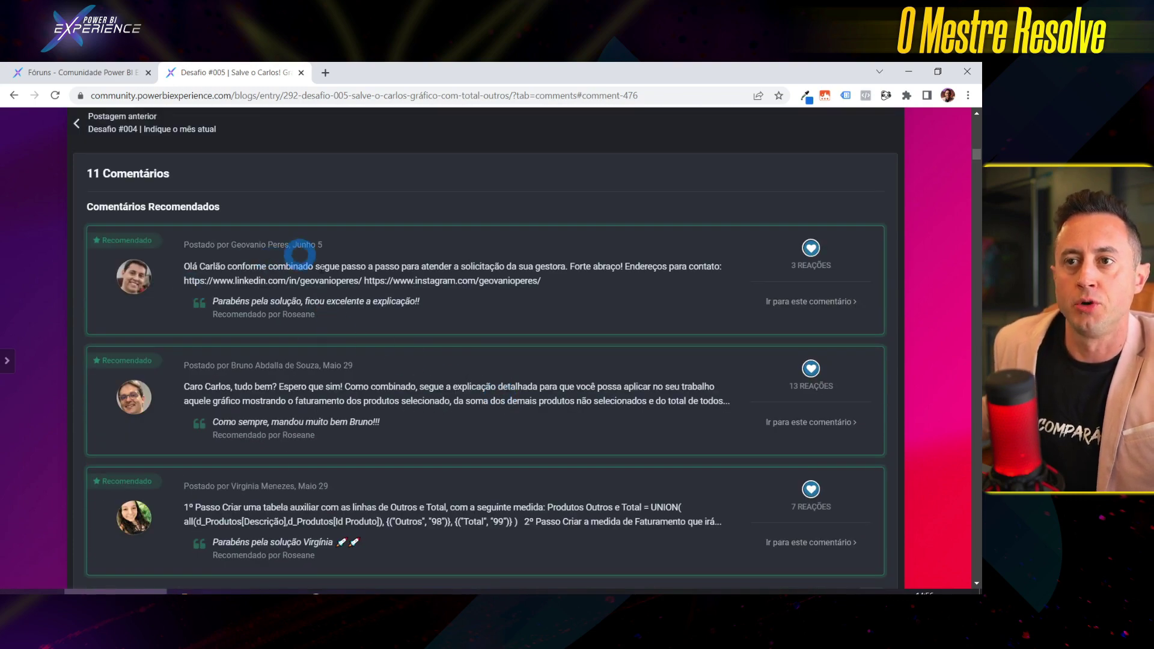
scroll(388, 336, "down", 1)
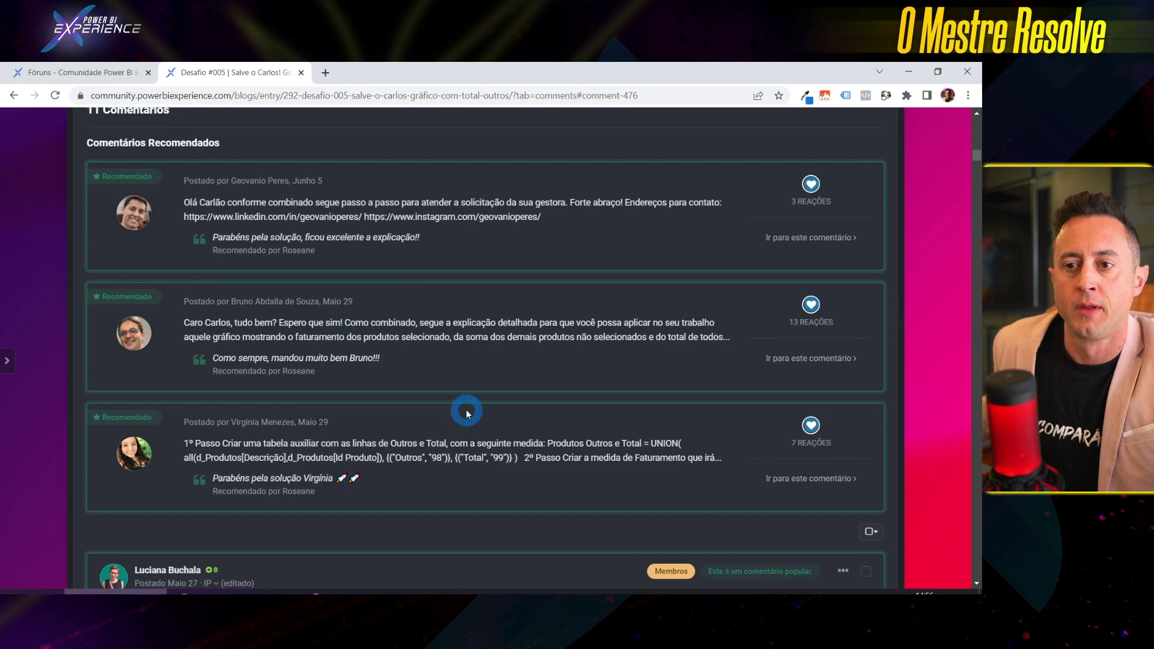
scroll(467, 413, "down", 5)
scroll(463, 373, "down", 4)
scroll(218, 186, "down", 1)
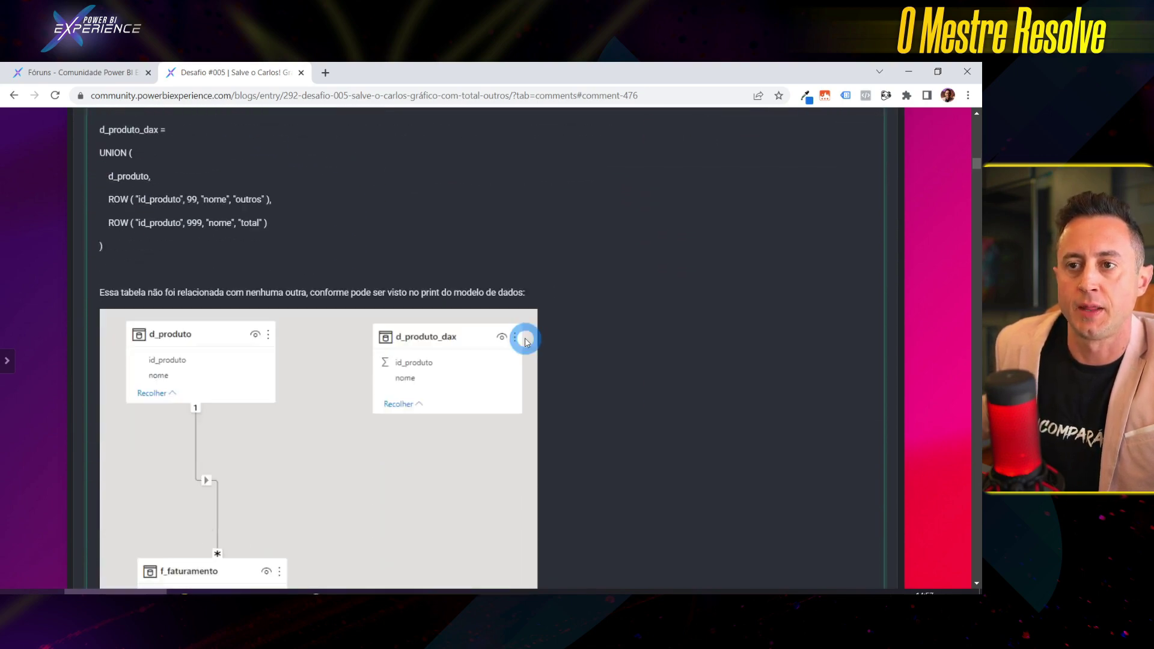
scroll(527, 345, "down", 3)
scroll(528, 355, "down", 5)
scroll(528, 355, "down", 5)
scroll(529, 358, "down", 5)
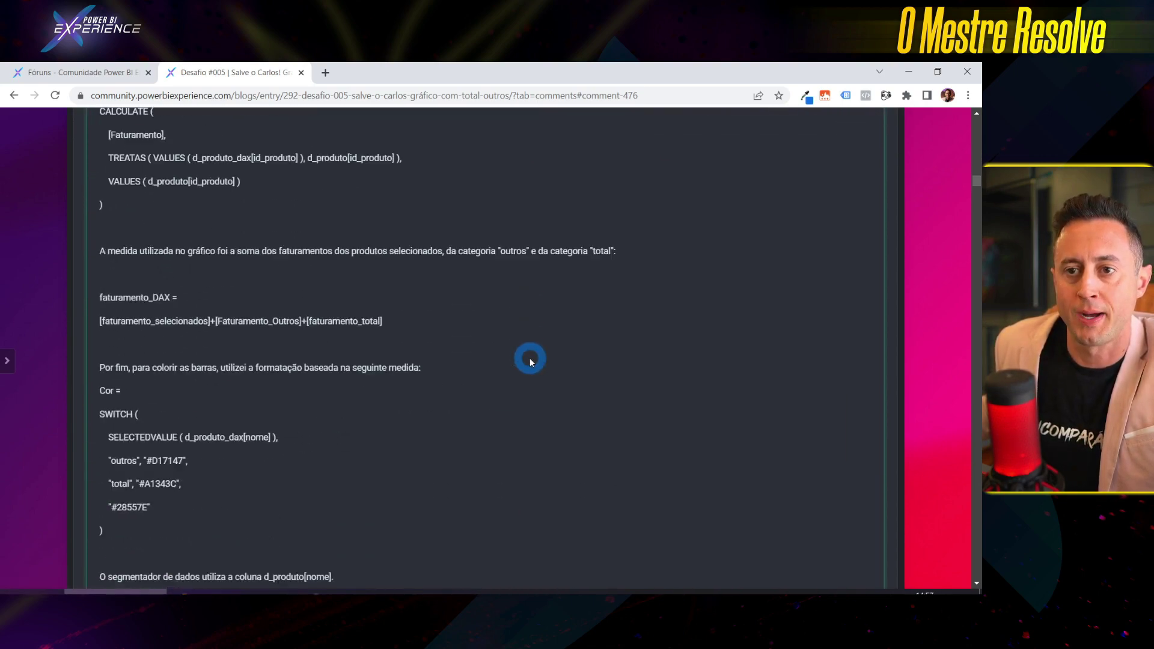
scroll(530, 364, "down", 5)
scroll(541, 391, "down", 5)
scroll(549, 415, "down", 4)
scroll(550, 420, "down", 5)
scroll(551, 421, "down", 5)
scroll(551, 420, "down", 5)
scroll(551, 421, "down", 5)
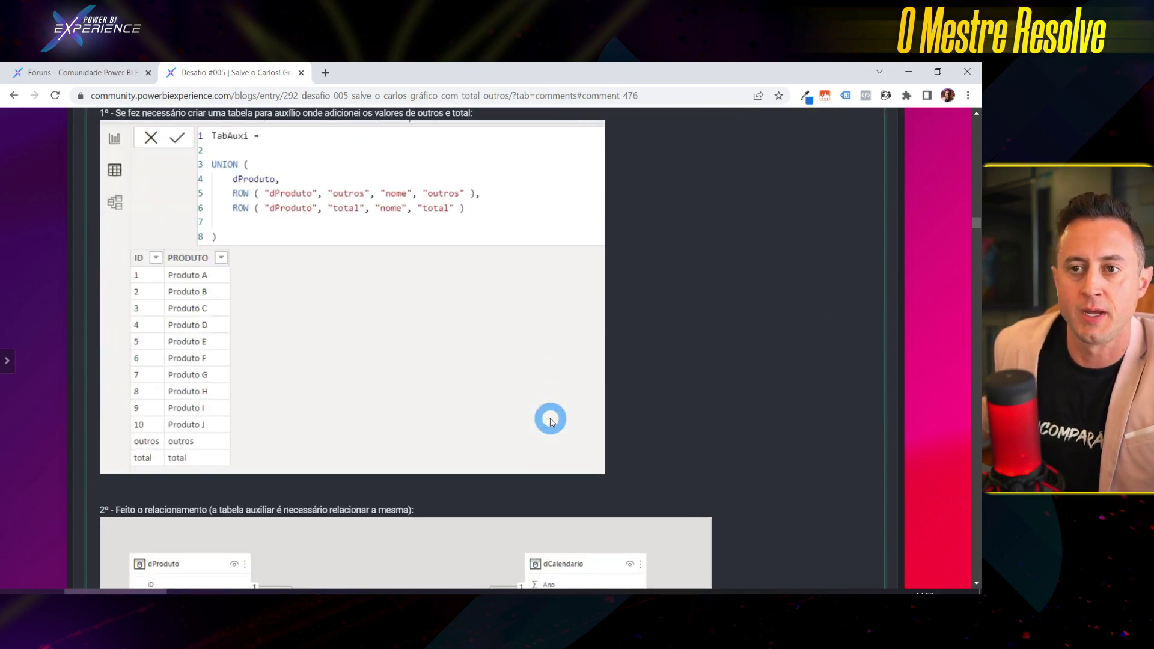
scroll(551, 421, "down", 5)
scroll(550, 421, "down", 5)
scroll(551, 421, "down", 5)
scroll(551, 421, "down", 1)
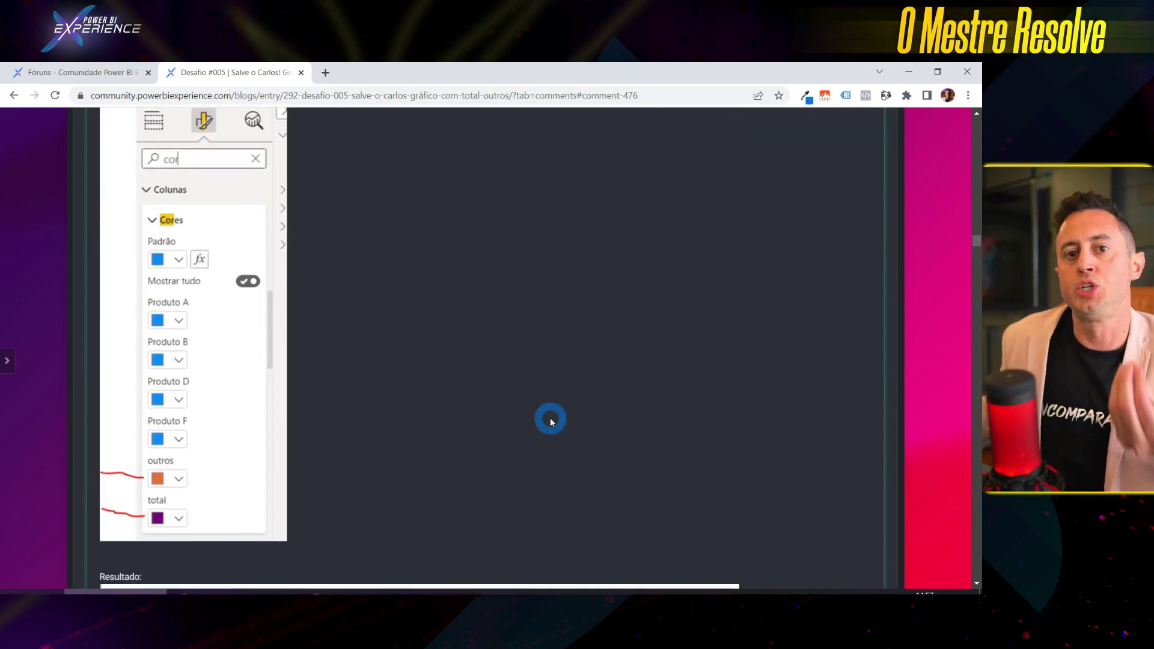
scroll(551, 421, "down", 2)
scroll(551, 421, "down", 2)
scroll(551, 421, "down", 4)
scroll(550, 421, "down", 1)
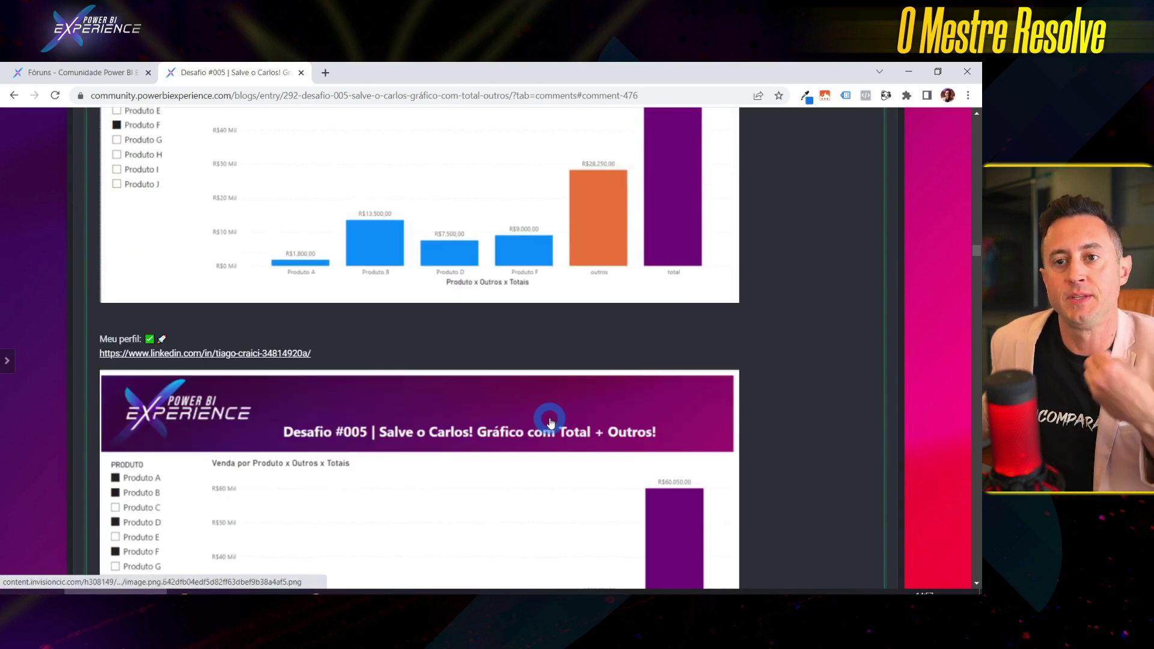
scroll(551, 421, "down", 6)
scroll(550, 415, "down", 5)
scroll(550, 413, "up", 2)
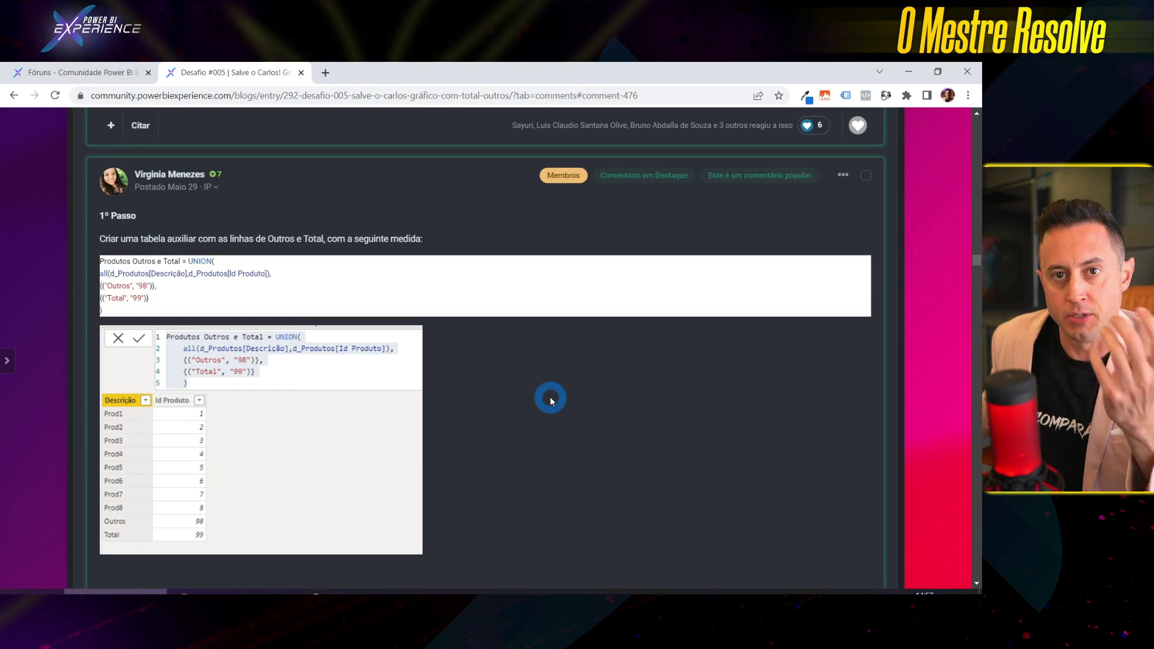
scroll(440, 359, "down", 4)
scroll(489, 391, "down", 2)
scroll(489, 391, "down", 5)
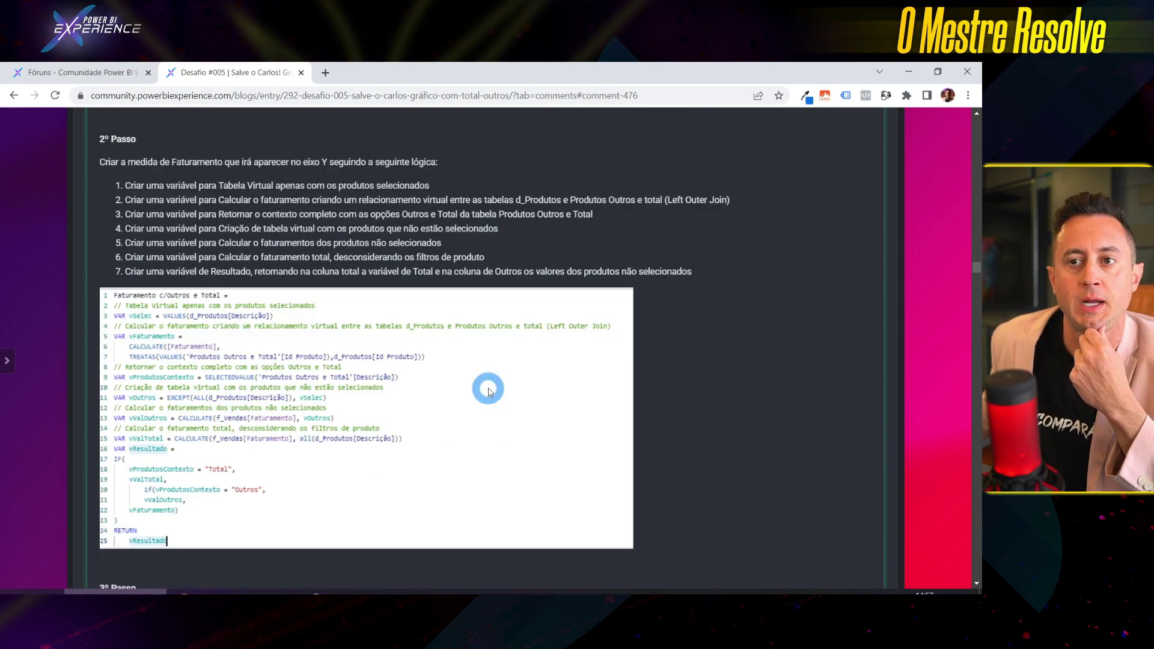
scroll(503, 360, "down", 5)
scroll(502, 400, "down", 4)
scroll(504, 411, "down", 4)
scroll(503, 409, "down", 5)
scroll(502, 405, "down", 5)
scroll(502, 404, "down", 5)
scroll(503, 405, "down", 5)
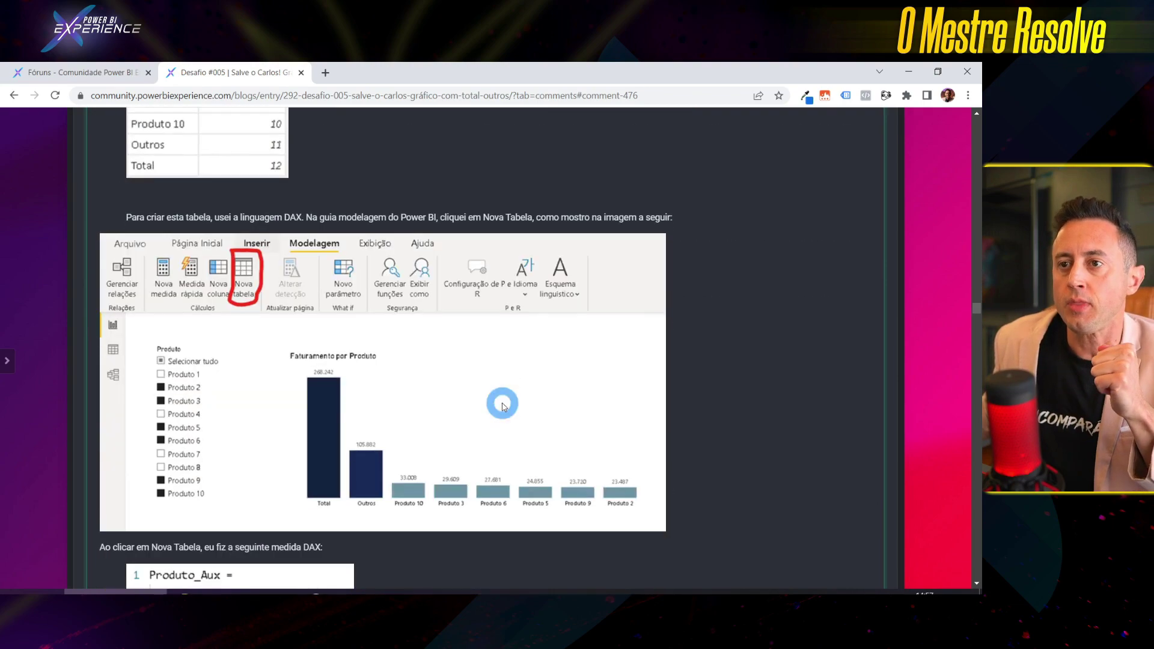
scroll(503, 406, "down", 4)
scroll(502, 405, "down", 2)
scroll(502, 405, "down", 6)
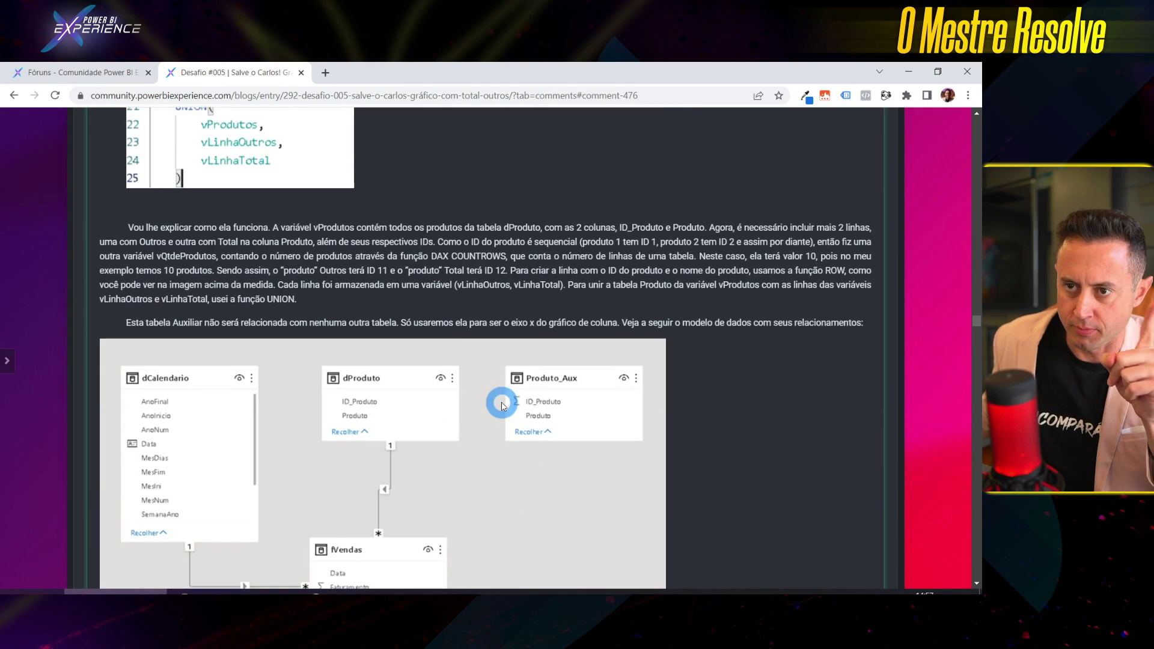
scroll(503, 406, "down", 6)
scroll(503, 406, "down", 4)
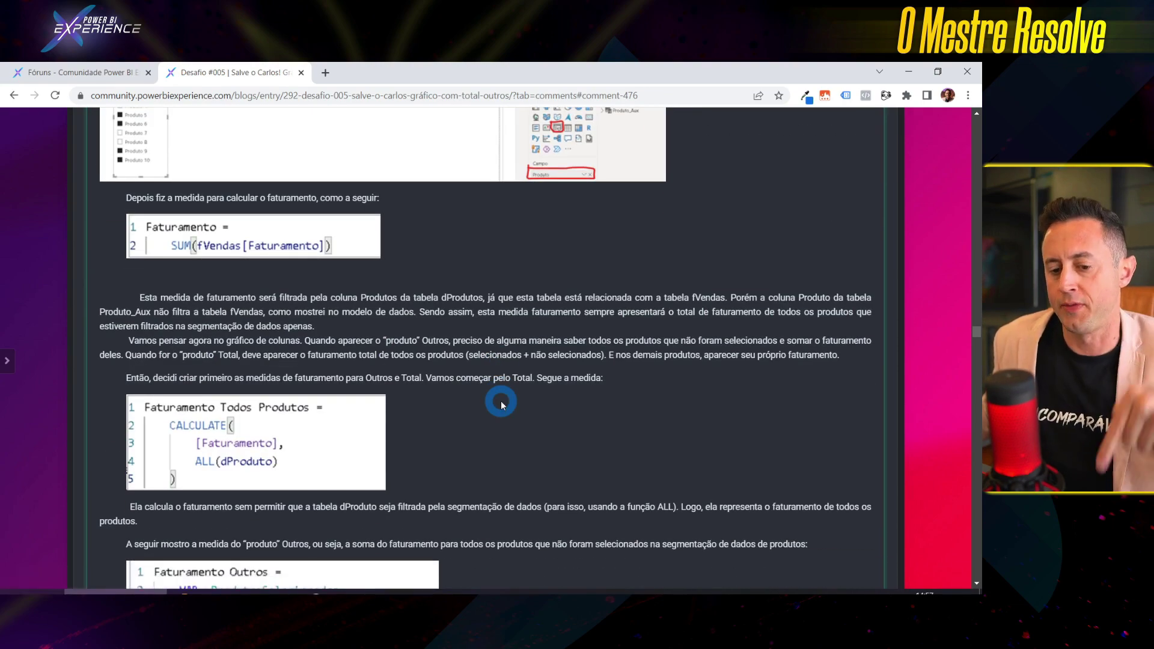
scroll(501, 405, "down", 5)
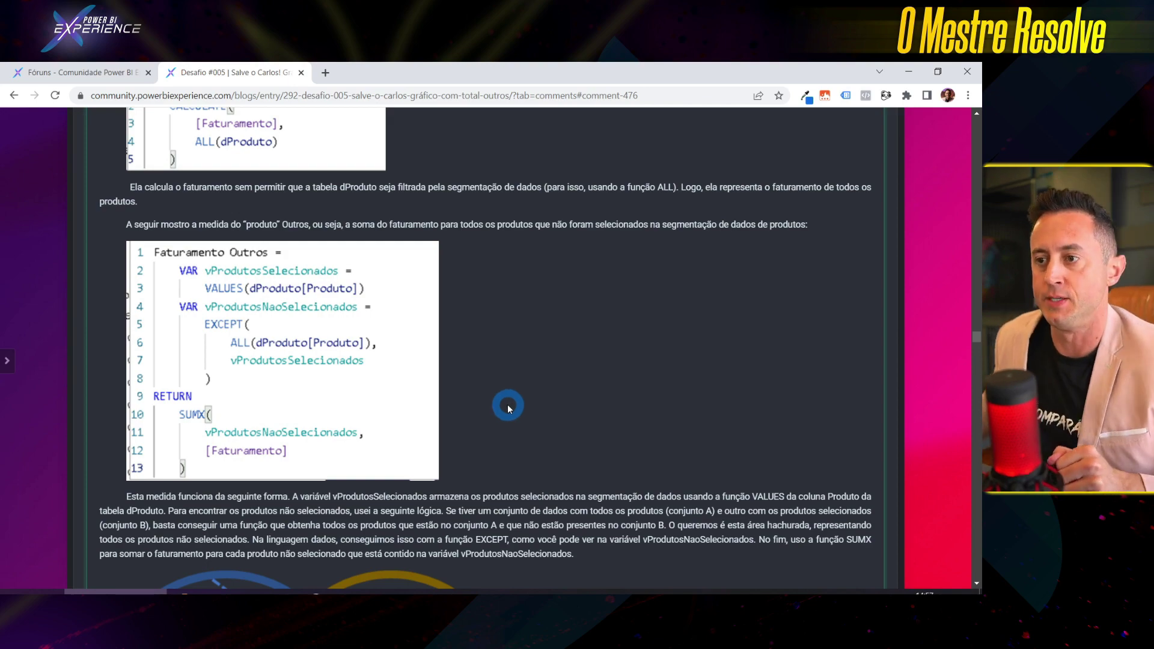
scroll(508, 406, "down", 10)
scroll(508, 388, "down", 10)
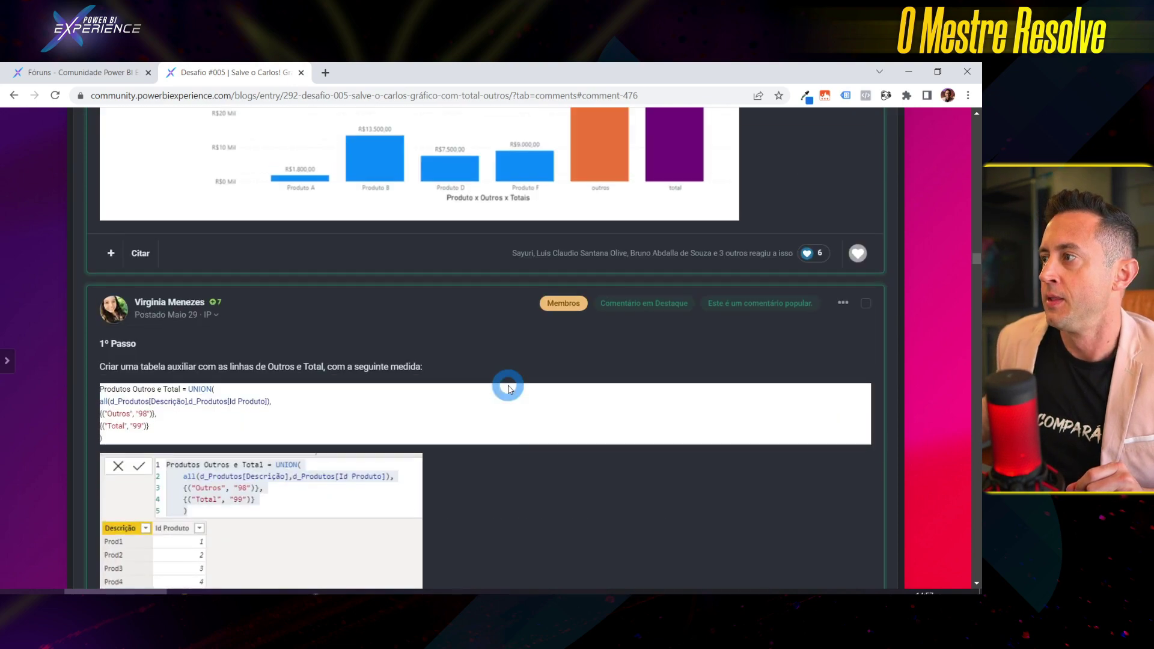
scroll(520, 367, "down", 10)
scroll(519, 365, "down", 10)
scroll(519, 365, "up", 10)
scroll(515, 373, "up", 10)
scroll(513, 394, "up", 10)
scroll(445, 376, "down", 1)
scroll(373, 363, "down", 3)
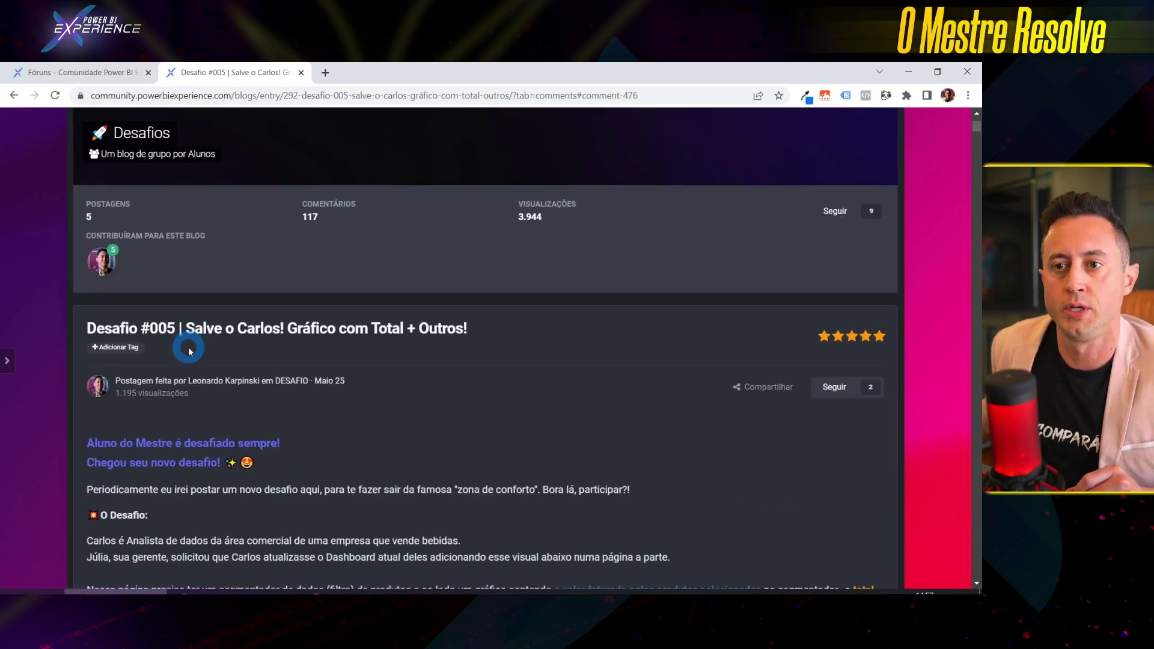
scroll(263, 352, "down", 1)
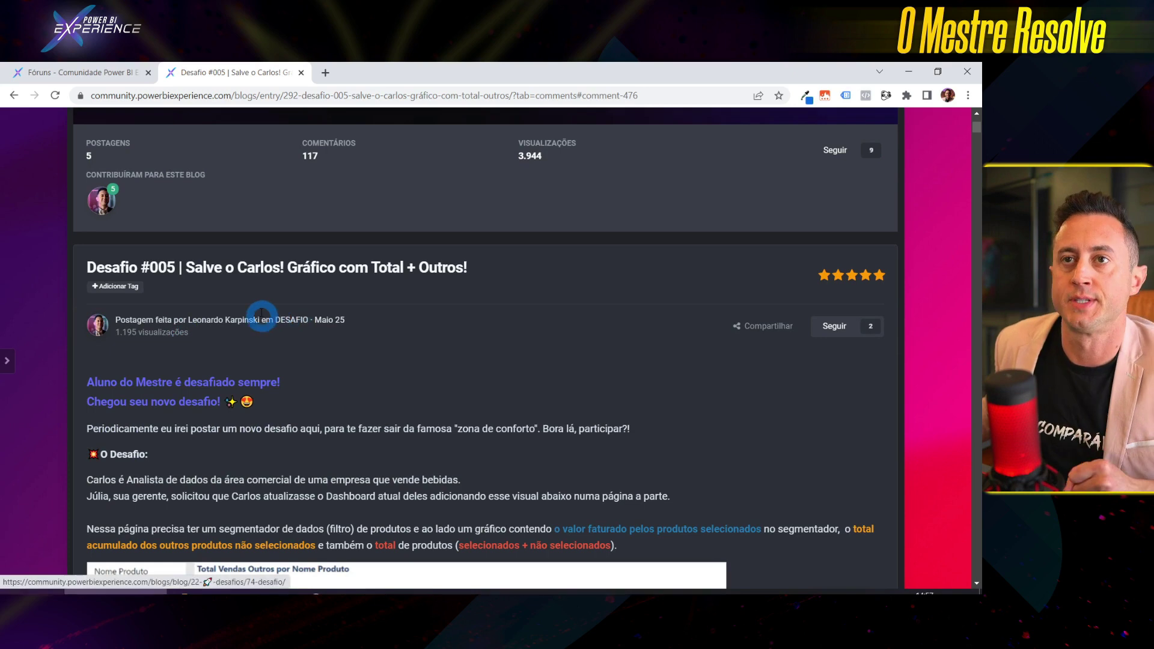
Step: Back in Power BI Desktop, select the matrix and show the model diagram of PRODUTO, MES, PADRAO and ALTERNATIVO
left_click(222, 382)
key("alt+Tab")
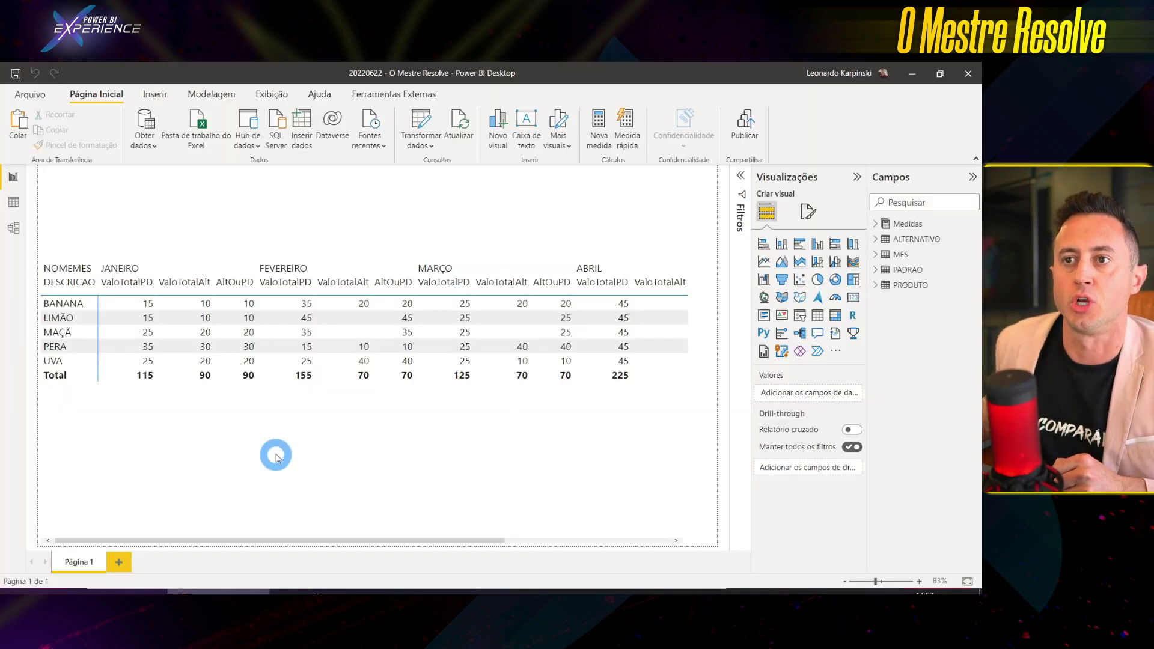
left_click(248, 455)
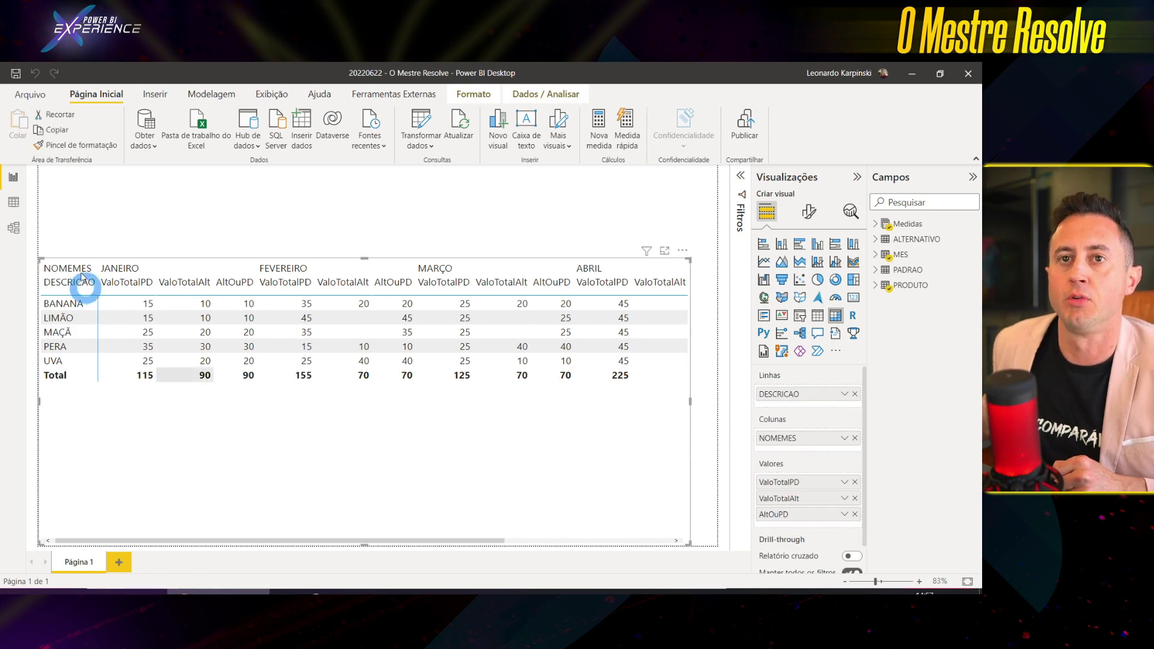
left_click(14, 227)
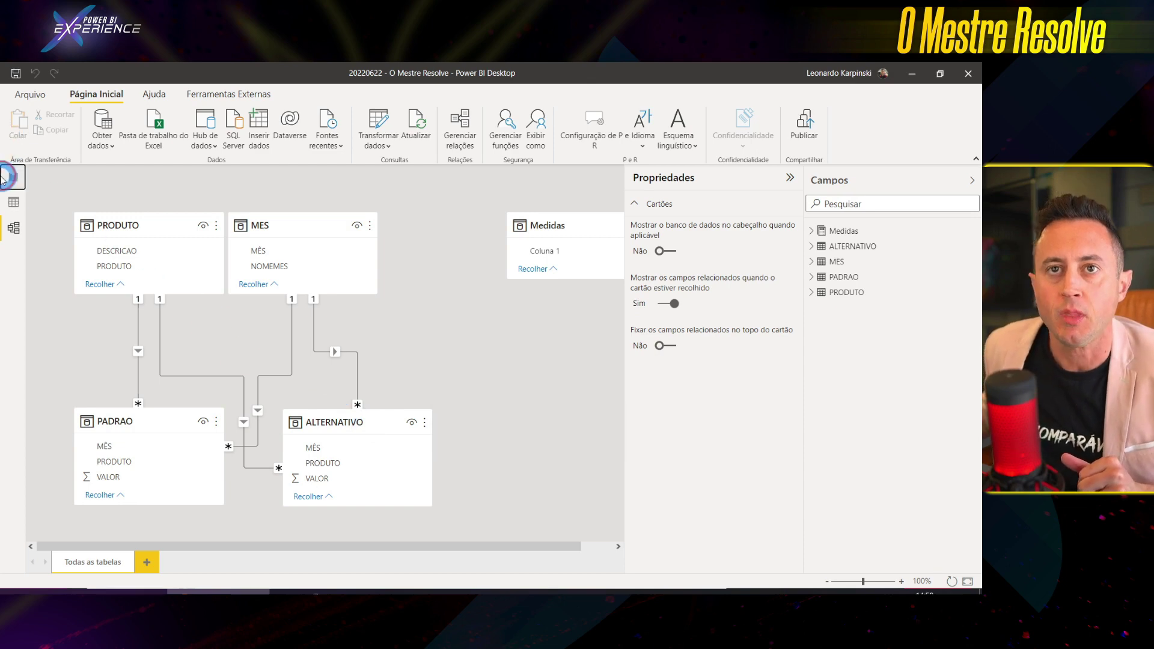
Step: Return to Report view with the ValoTotalPD, ValoTotalAlt and AltOuPD matrix
left_click(13, 177)
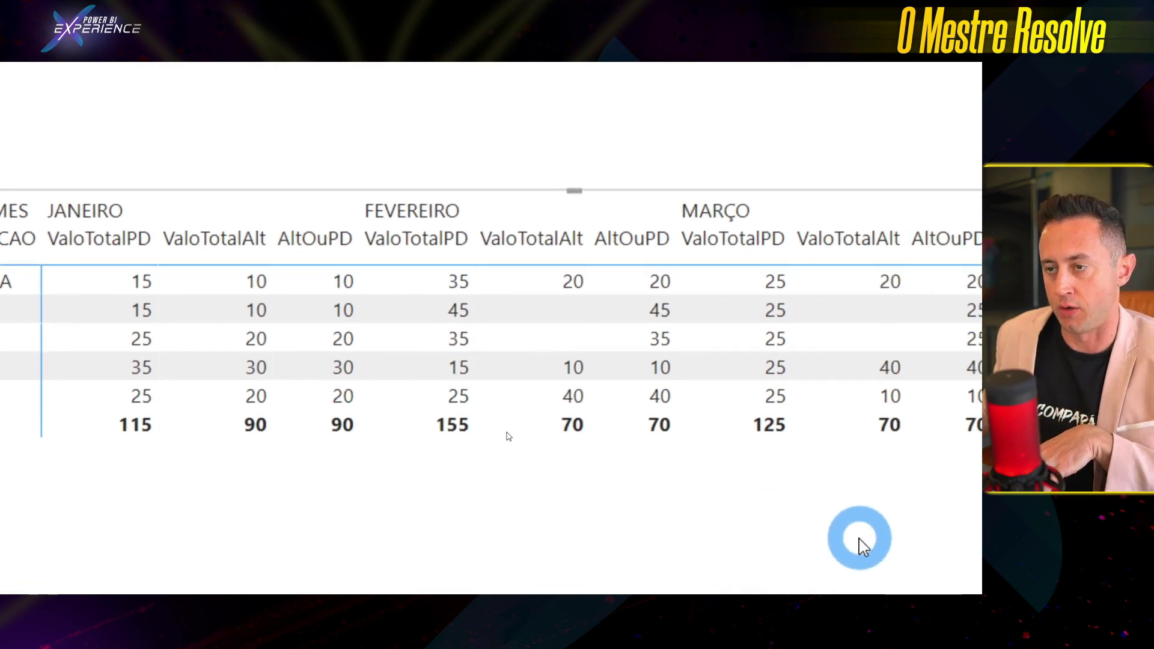
left_click_drag(347, 185, 681, 460)
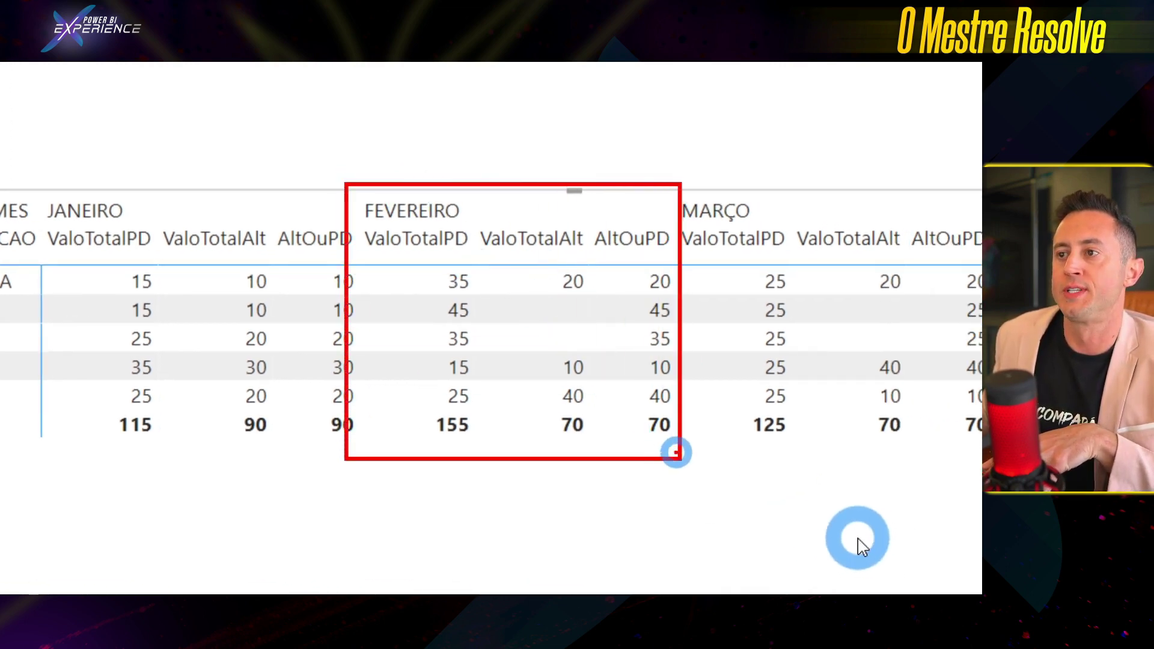
mouse_move(486, 251)
left_mouse_down()
mouse_move(578, 255)
mouse_move(593, 224)
mouse_move(495, 207)
left_mouse_up()
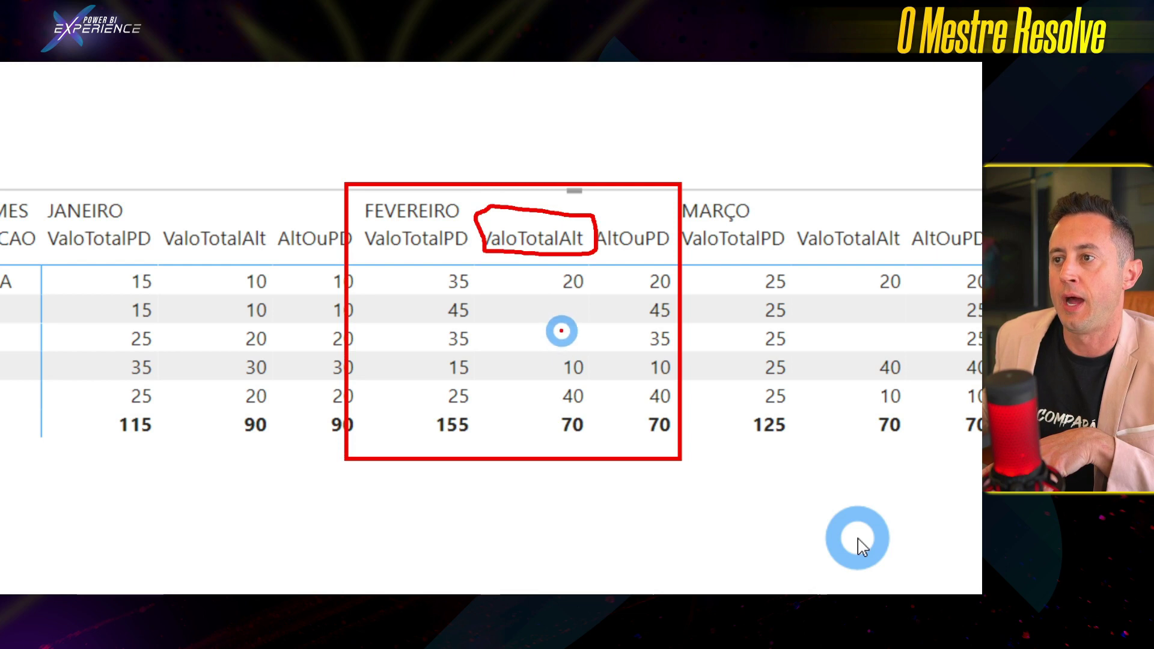
left_click_drag(555, 308, 498, 299)
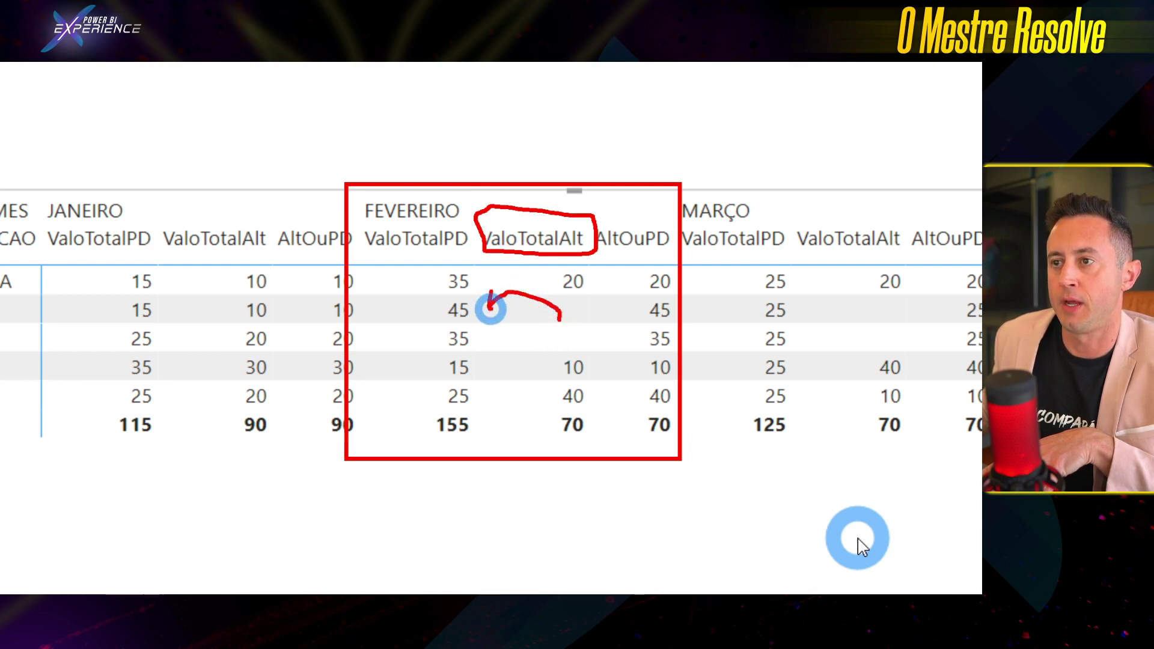
mouse_move(468, 321)
left_mouse_down()
mouse_move(610, 327)
mouse_move(633, 311)
left_mouse_up()
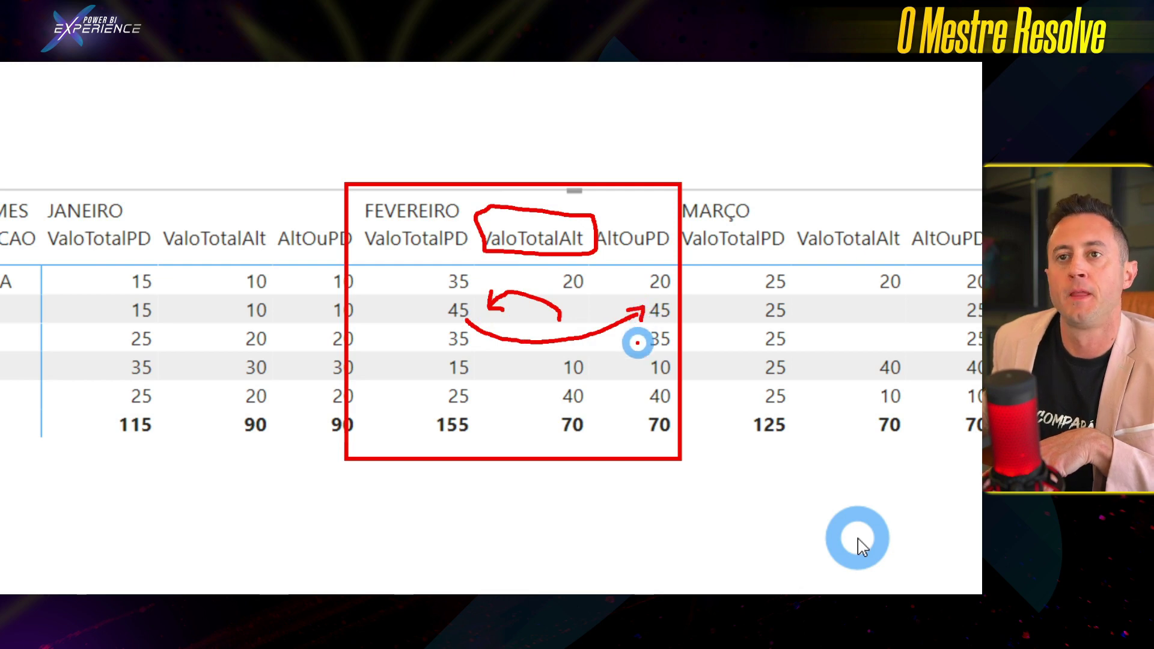
mouse_move(361, 121)
left_mouse_down()
mouse_move(330, 163)
mouse_move(322, 220)
mouse_move(339, 202)
left_mouse_up()
left_click_drag(688, 119, 633, 219)
left_click_drag(633, 218, 663, 199)
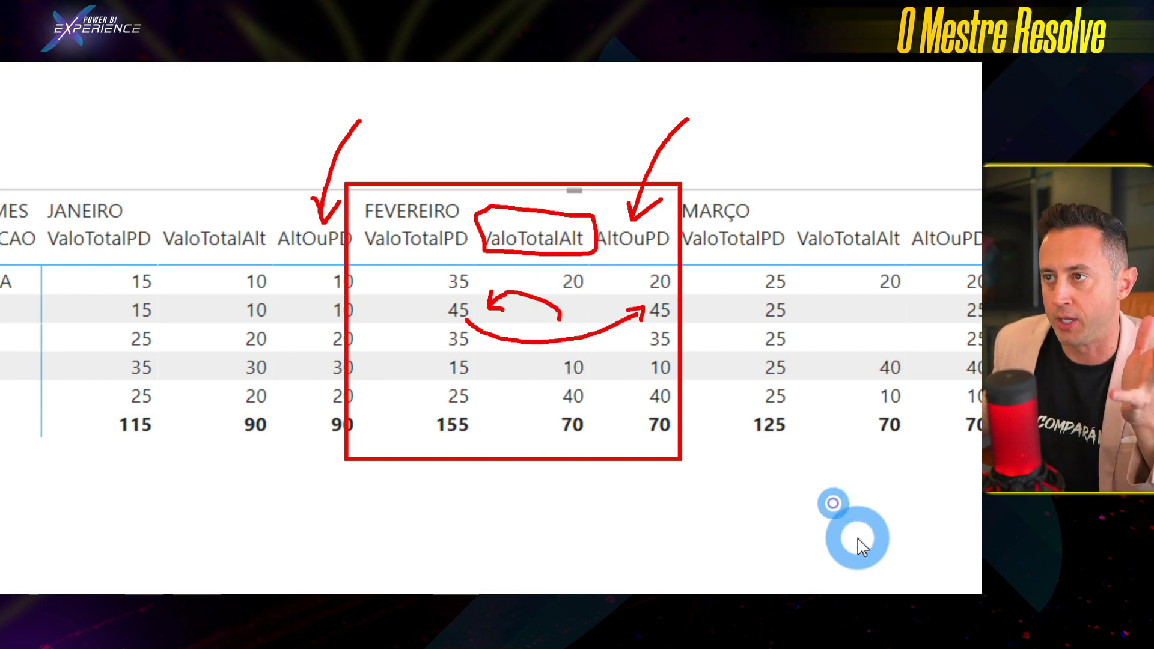
key("Escape")
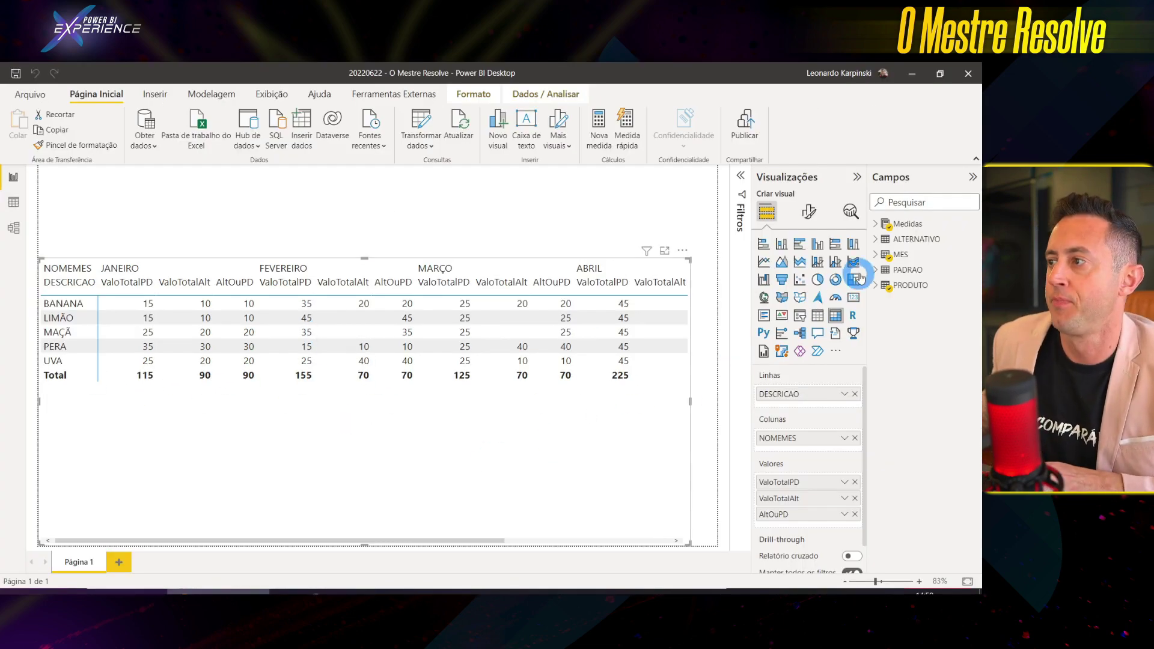
Step: Show AltOuPD's formula from Medidas and highlight its BLANK() test and ValoTotalPD reference
left_click(877, 221)
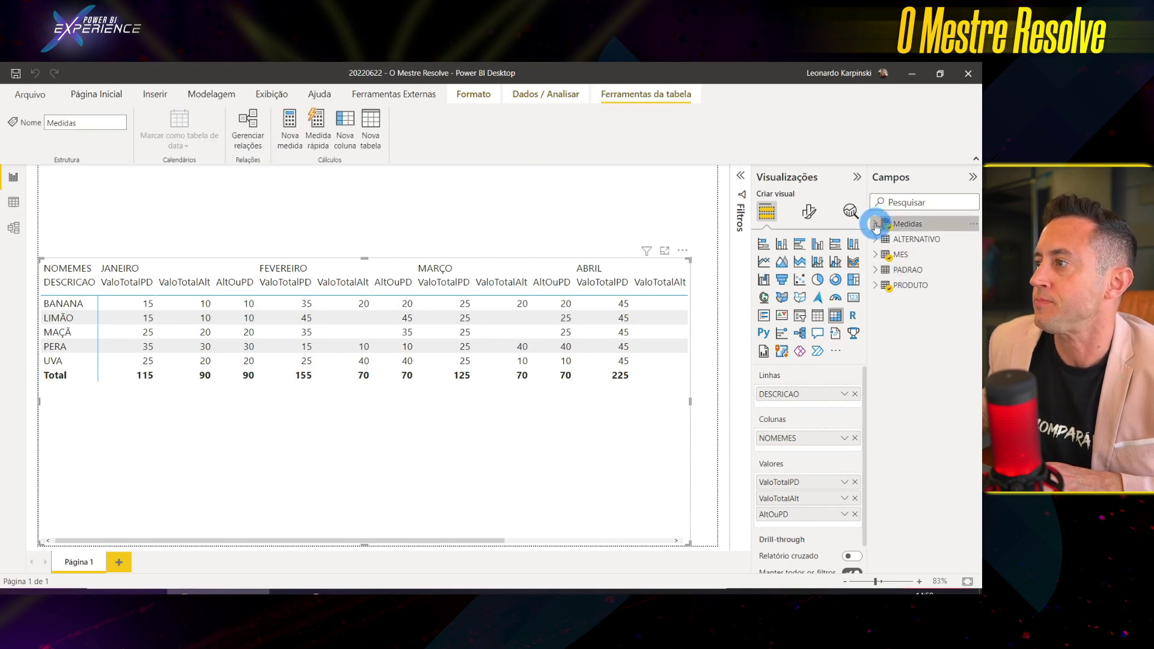
left_click(876, 224)
left_click(930, 238)
left_click(188, 175)
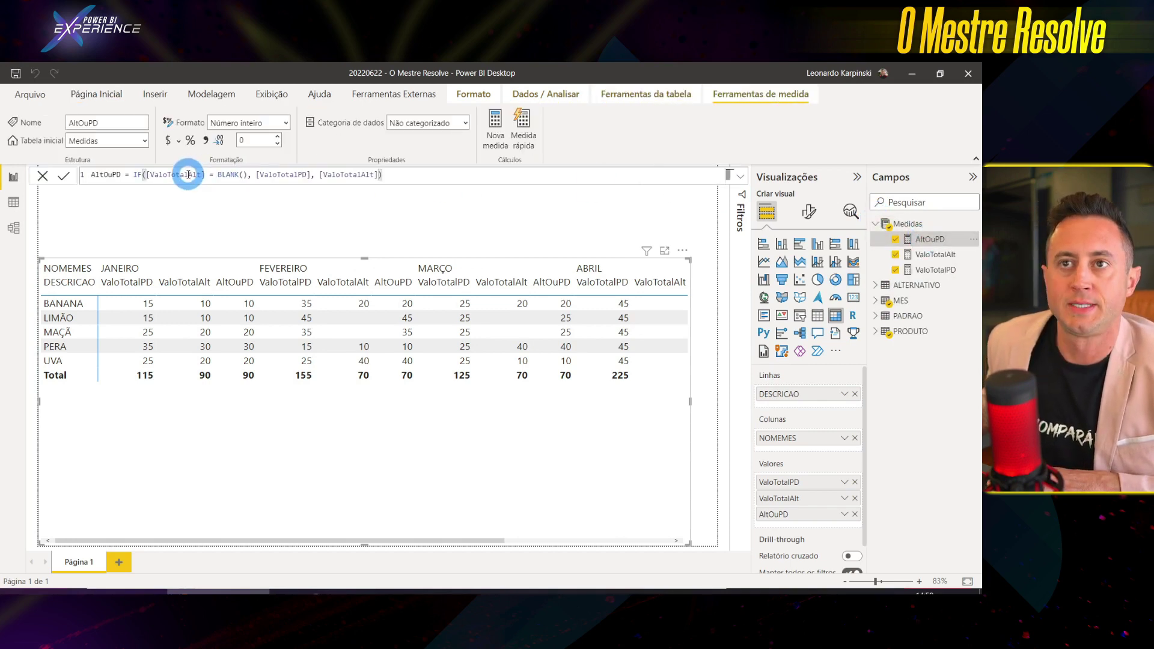
scroll(188, 174, "up", 5, "ctrl")
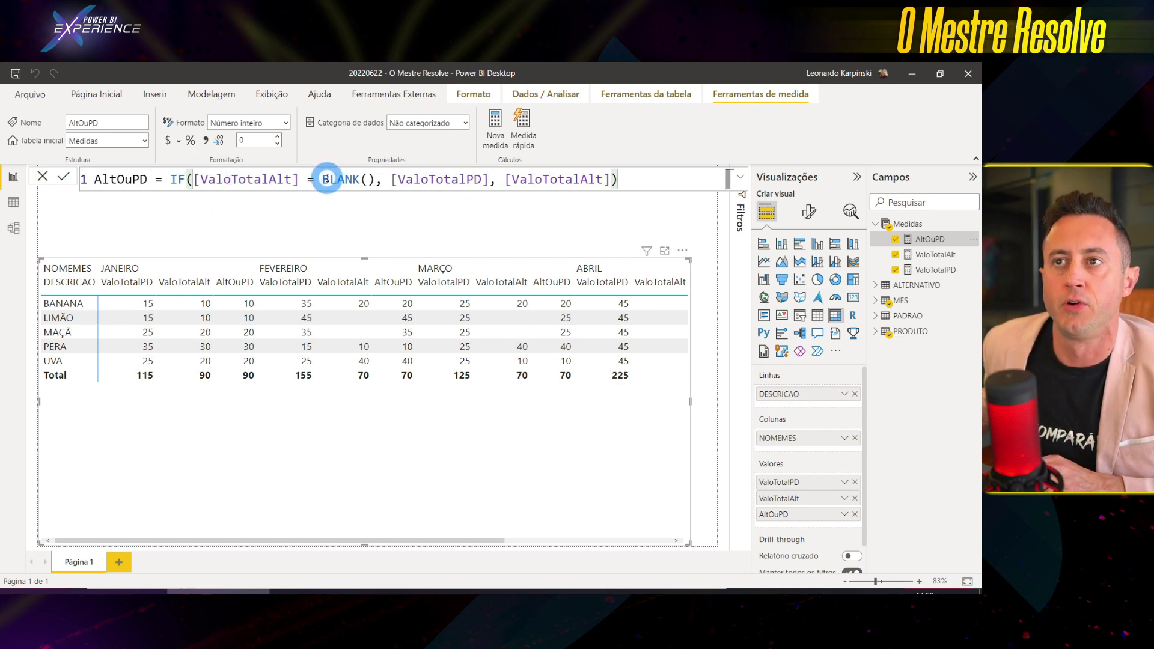
left_click_drag(325, 179, 377, 178)
double_click(402, 180)
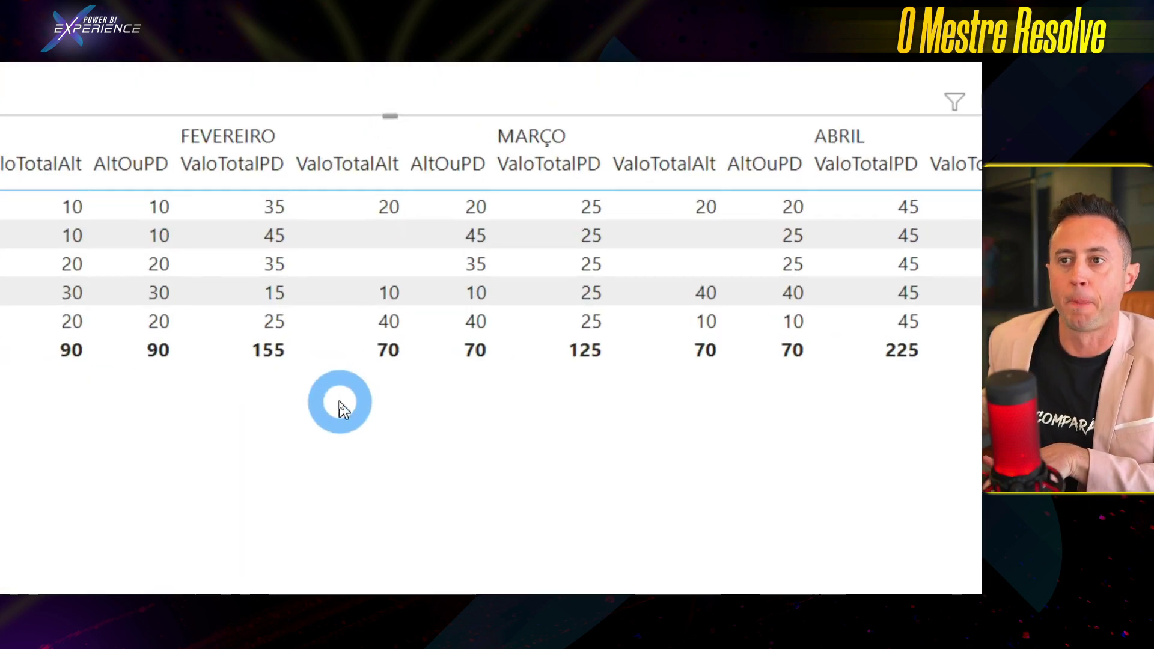
left_click_drag(226, 332, 516, 378)
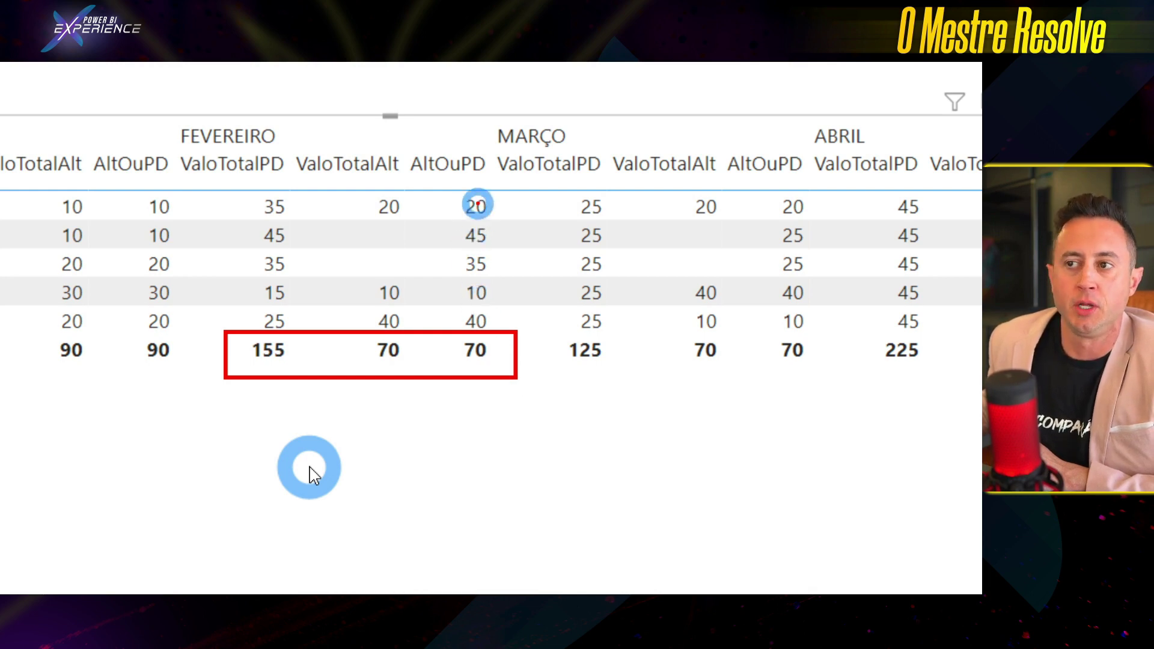
left_click_drag(248, 372, 283, 365)
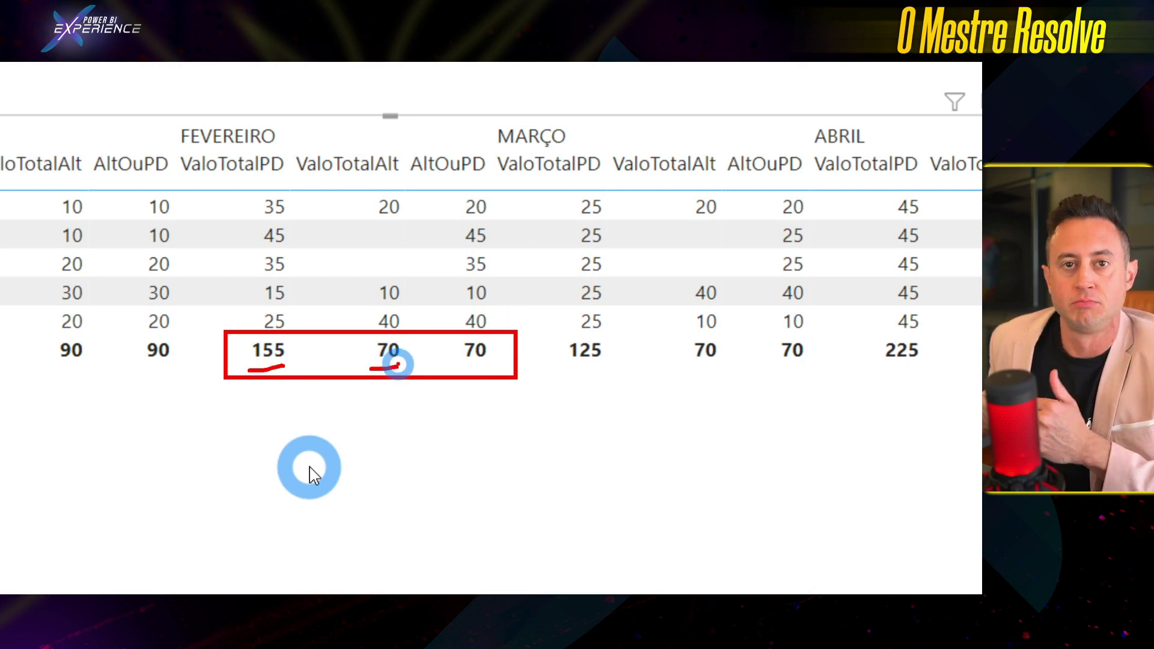
left_click_drag(392, 368, 462, 353)
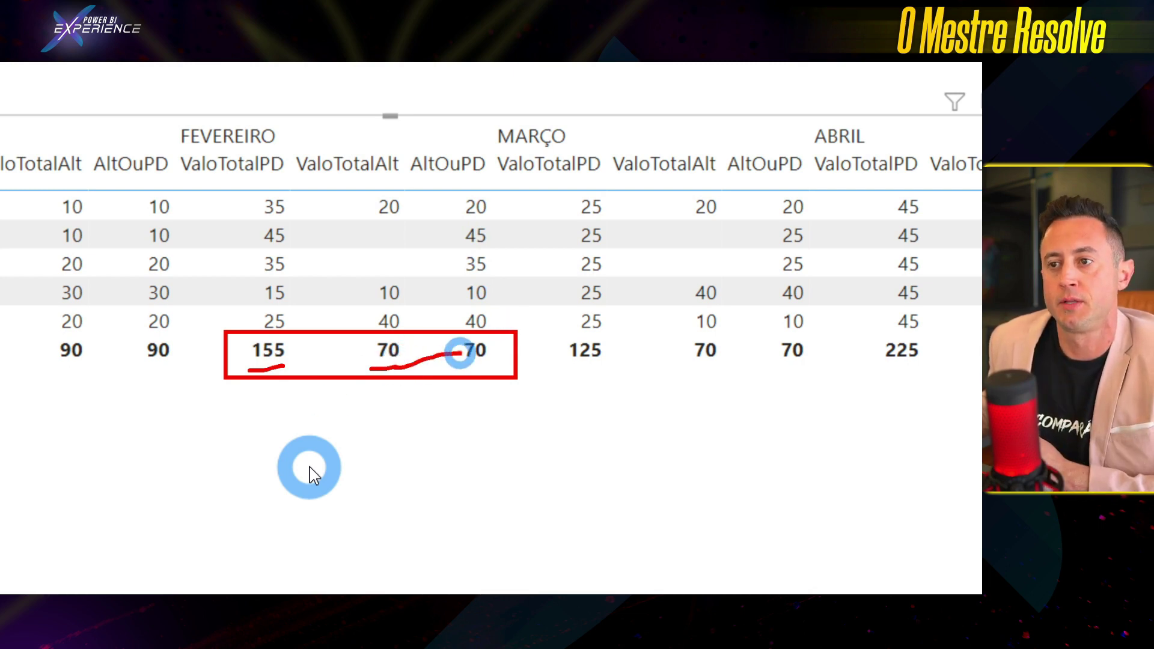
left_click_drag(374, 334, 404, 360)
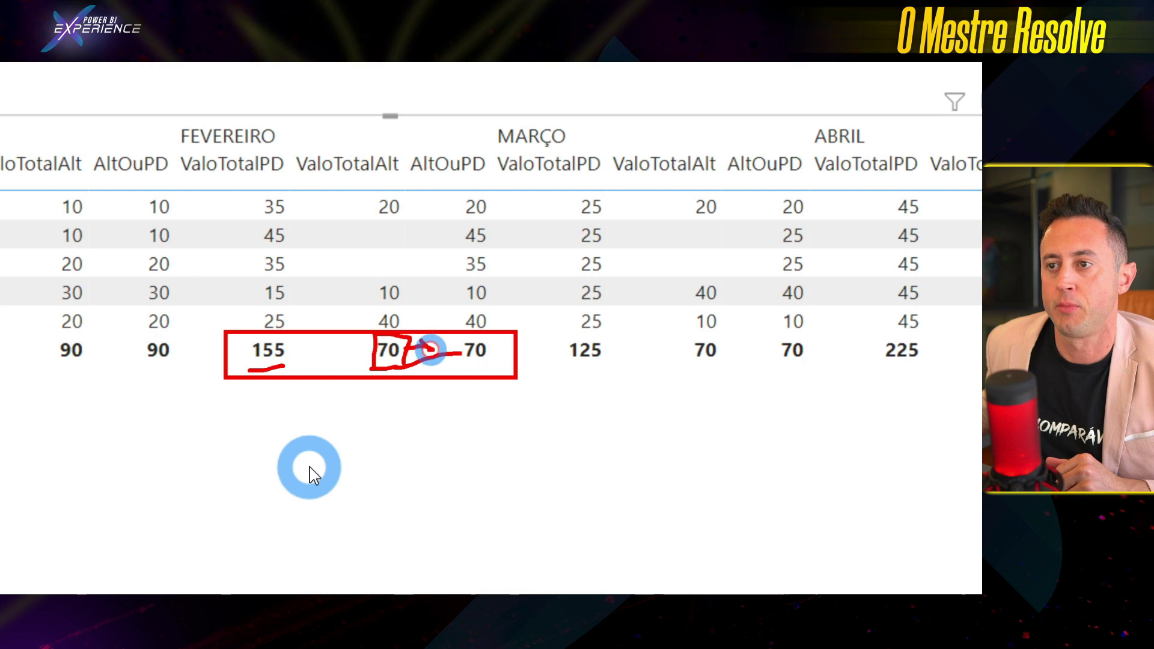
key("Escape")
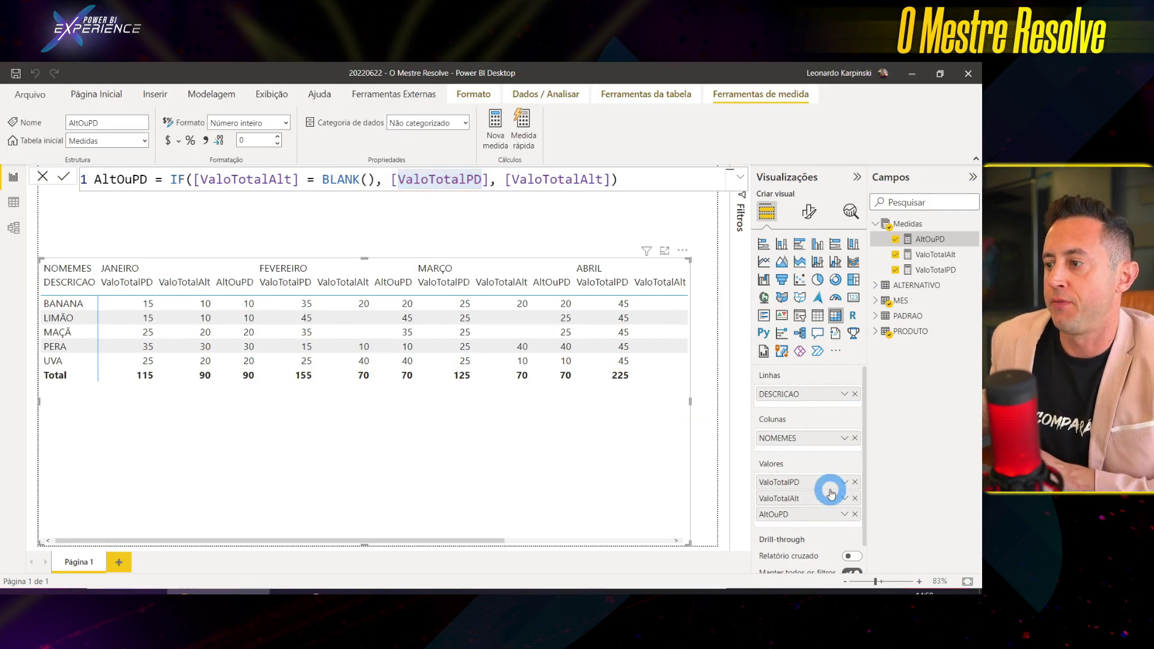
left_click(856, 483)
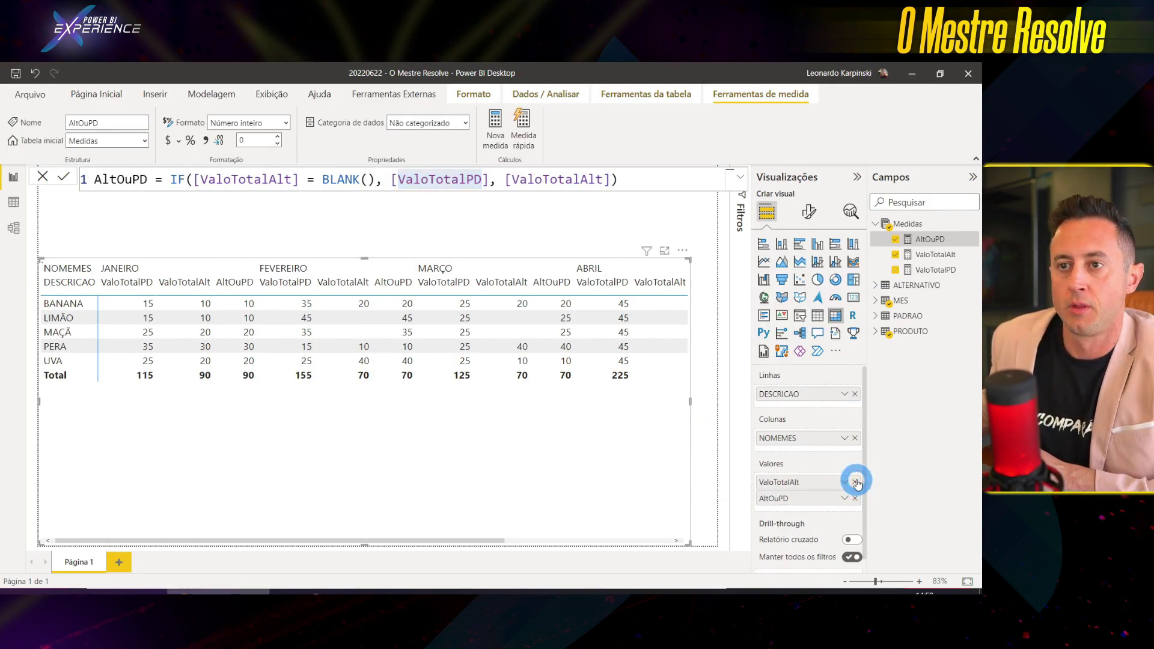
left_click(855, 482)
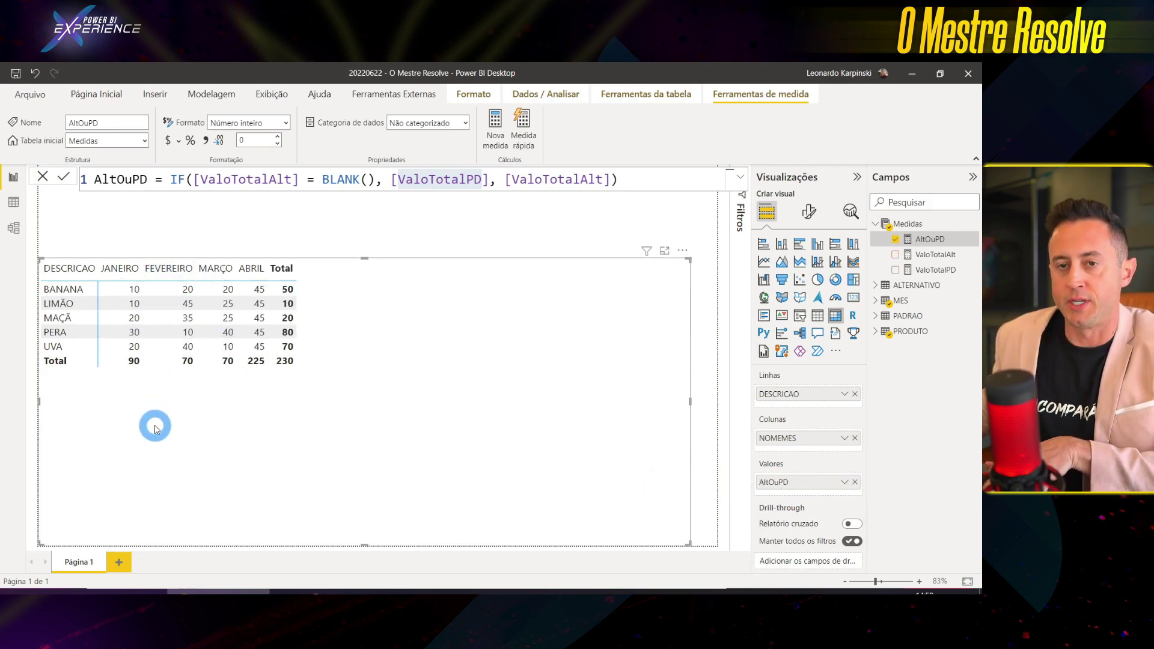
left_click_drag(106, 345, 235, 365)
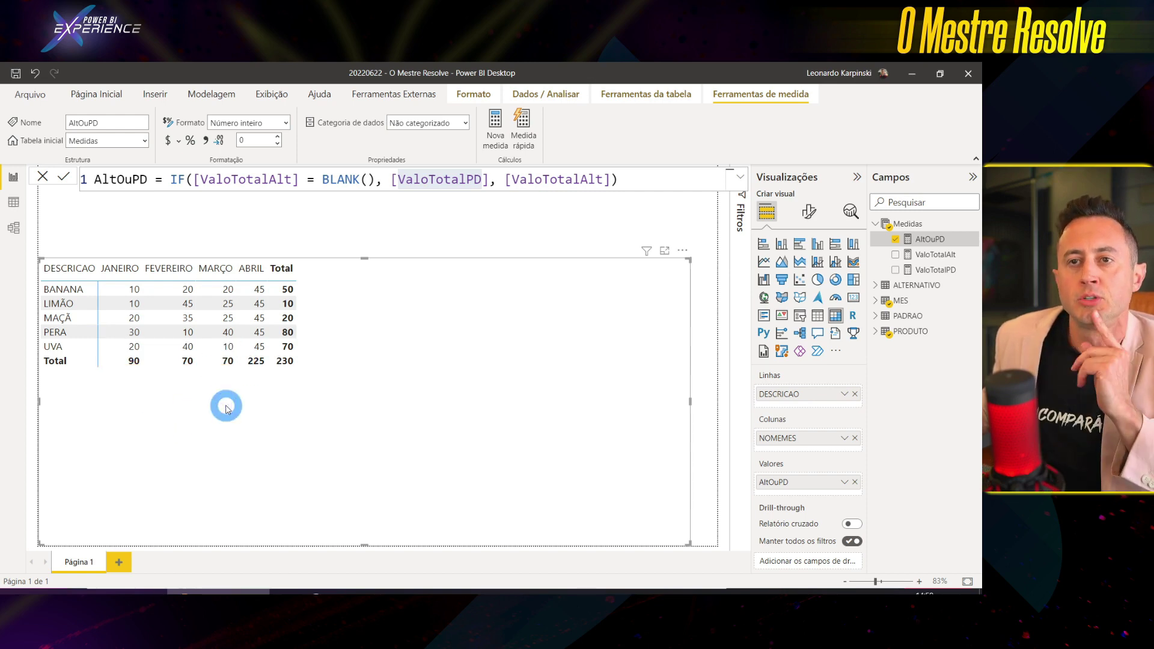
left_click(215, 176)
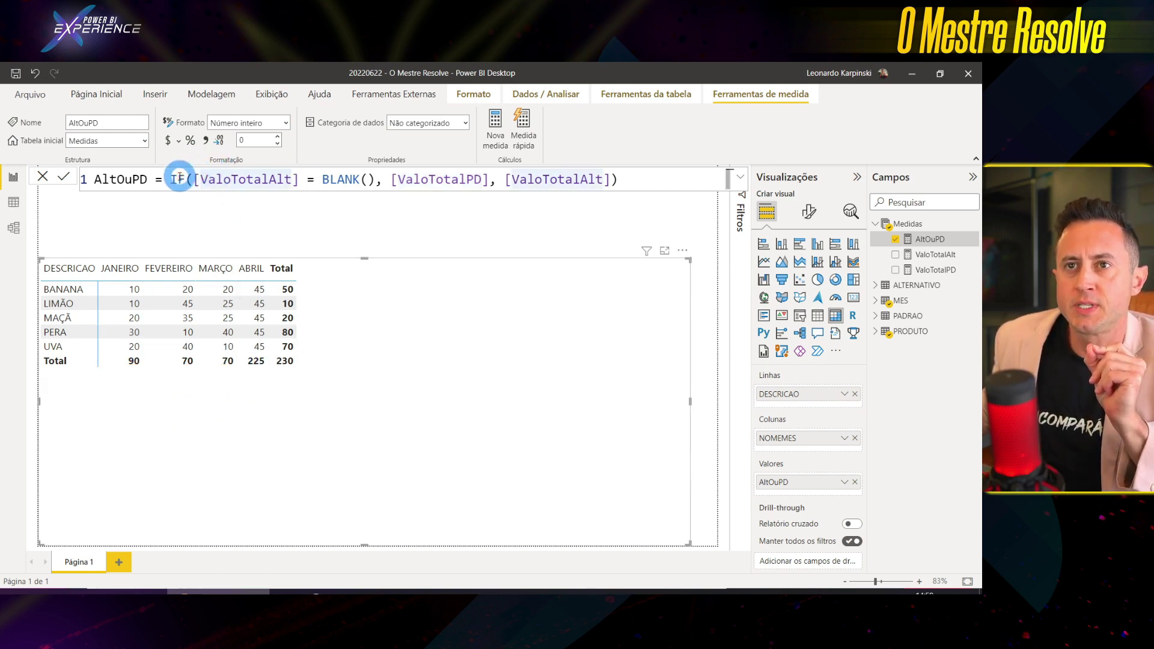
Step: Comment out the IF expression with // and insert a COALESCE function on a new line
left_click(172, 179)
key("shift+Return")
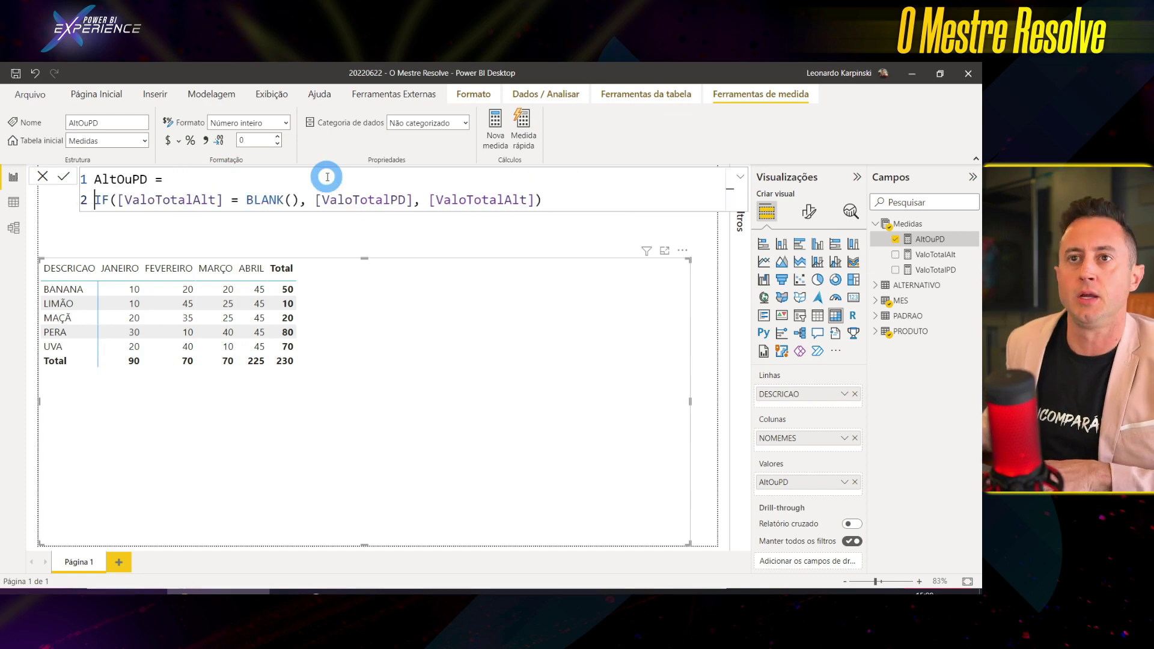
type("//")
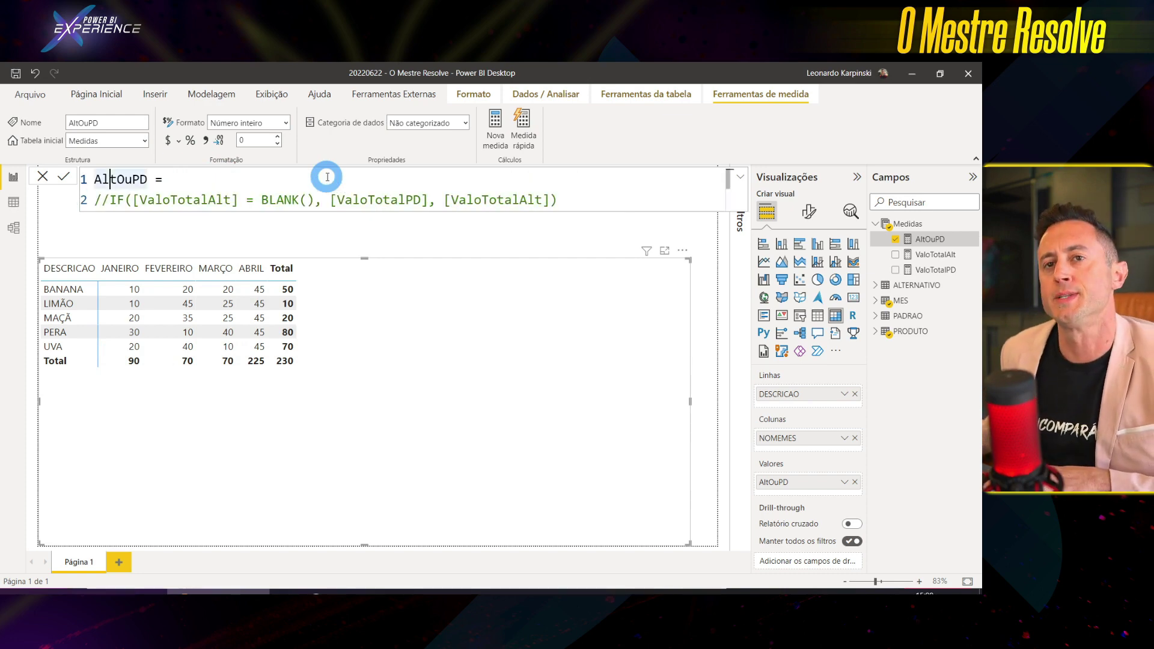
type("CO")
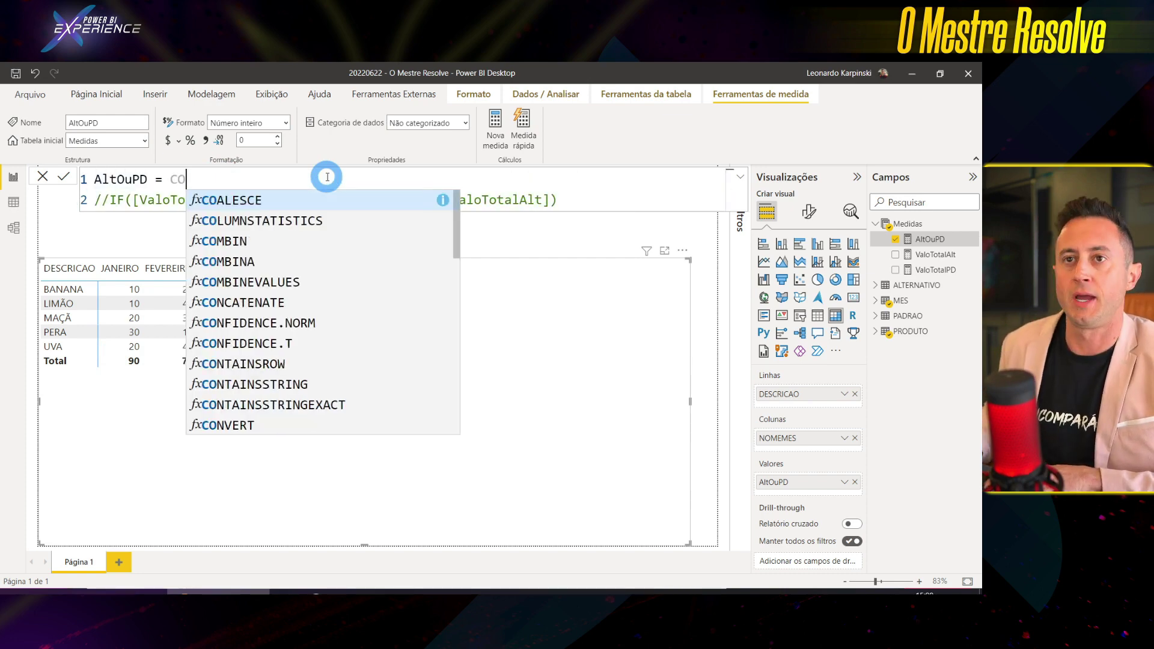
type("LA")
key("Tab")
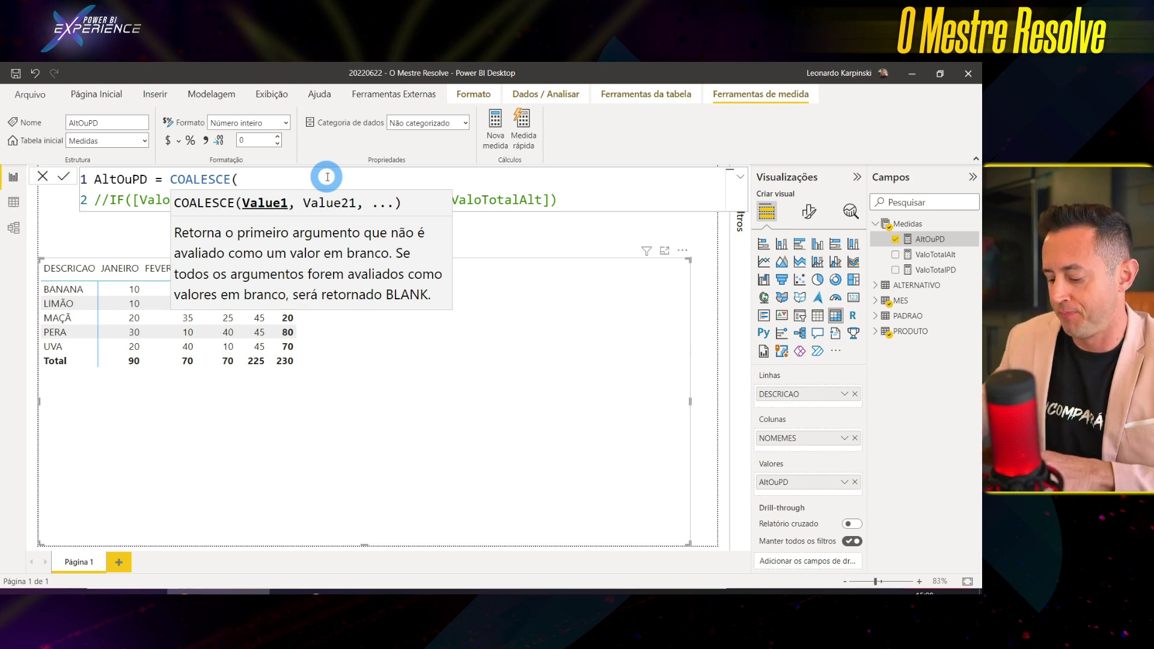
Step: Give COALESCE the arguments [ValoTotalAlt] and [ValoTotalPD], close it, and commit AltOuPD
type("alt")
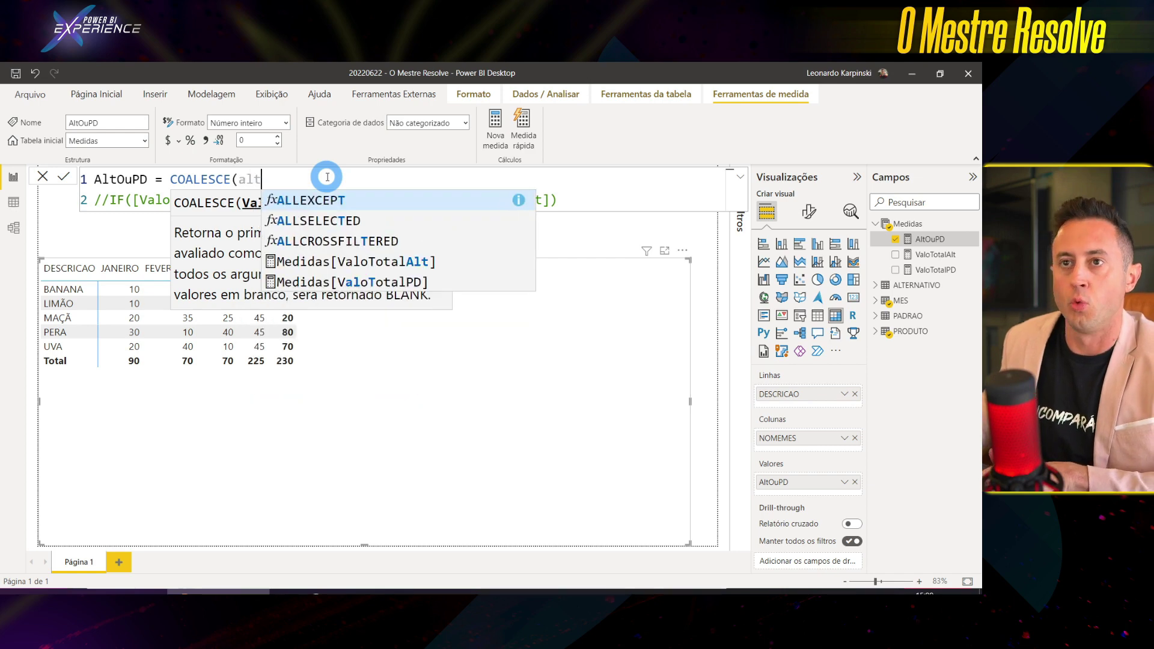
key("BackSpace")
key("BackSpace")
key("BackSpace")
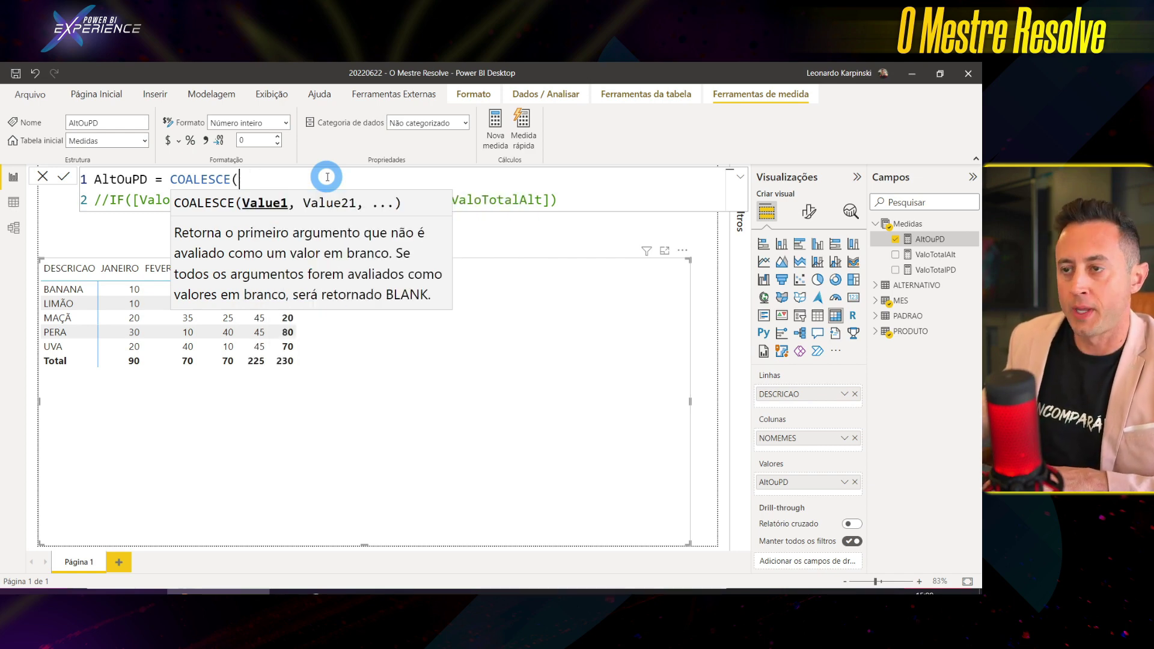
type("[")
key("Tab")
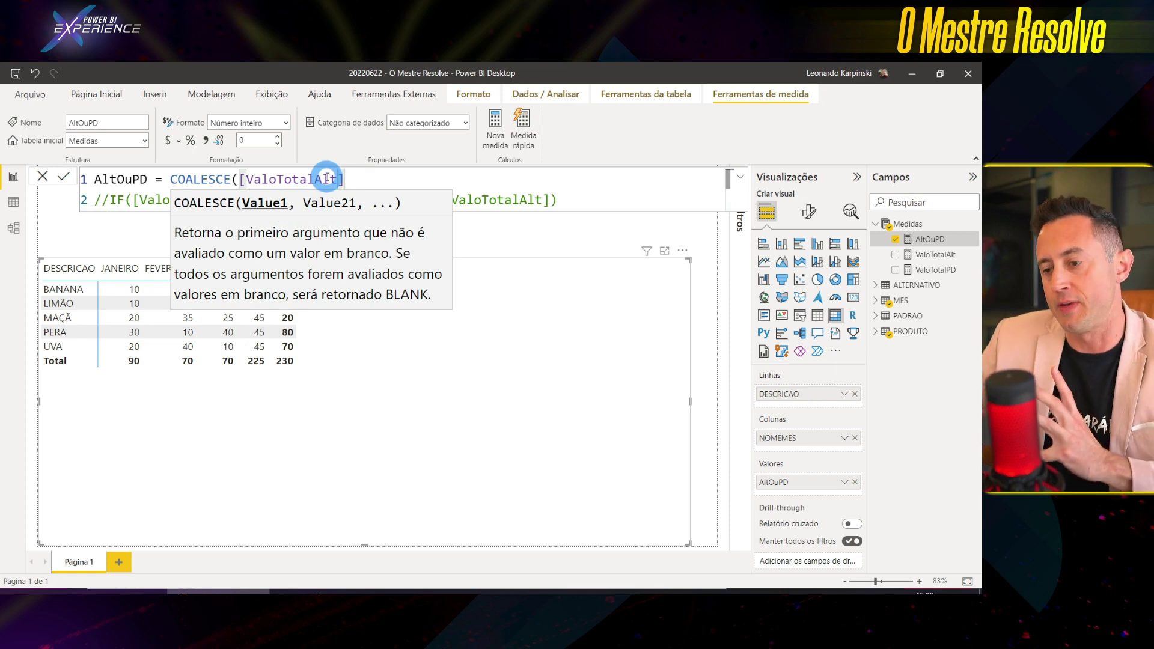
type("[")
key("Down")
key("Tab")
type(")")
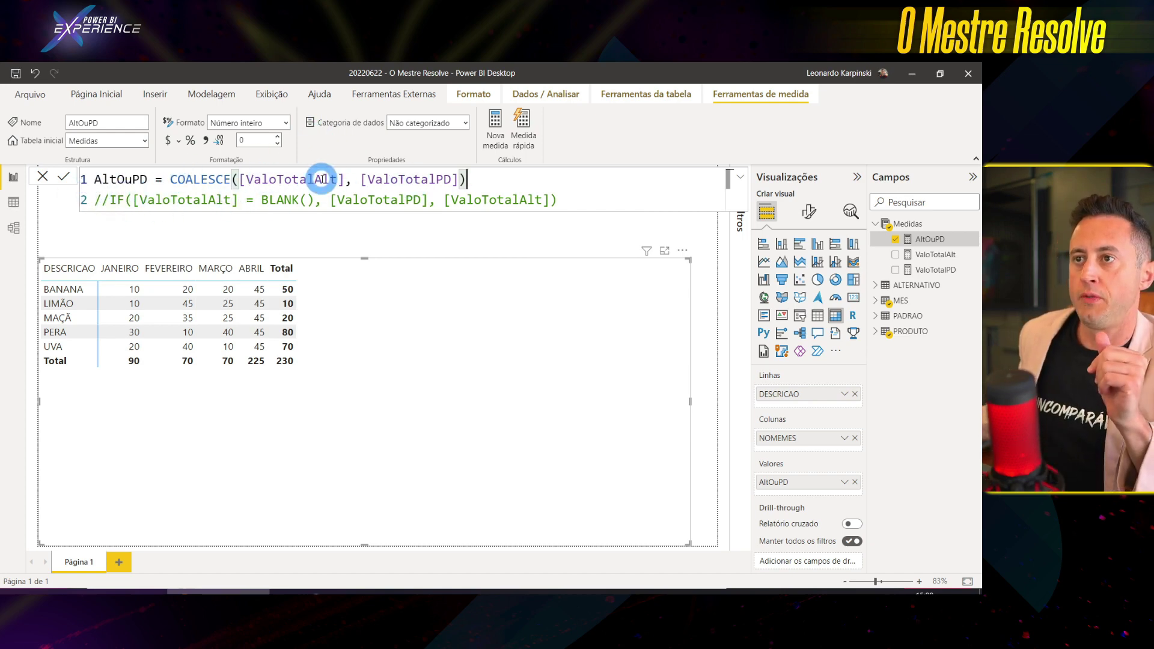
left_click(337, 518)
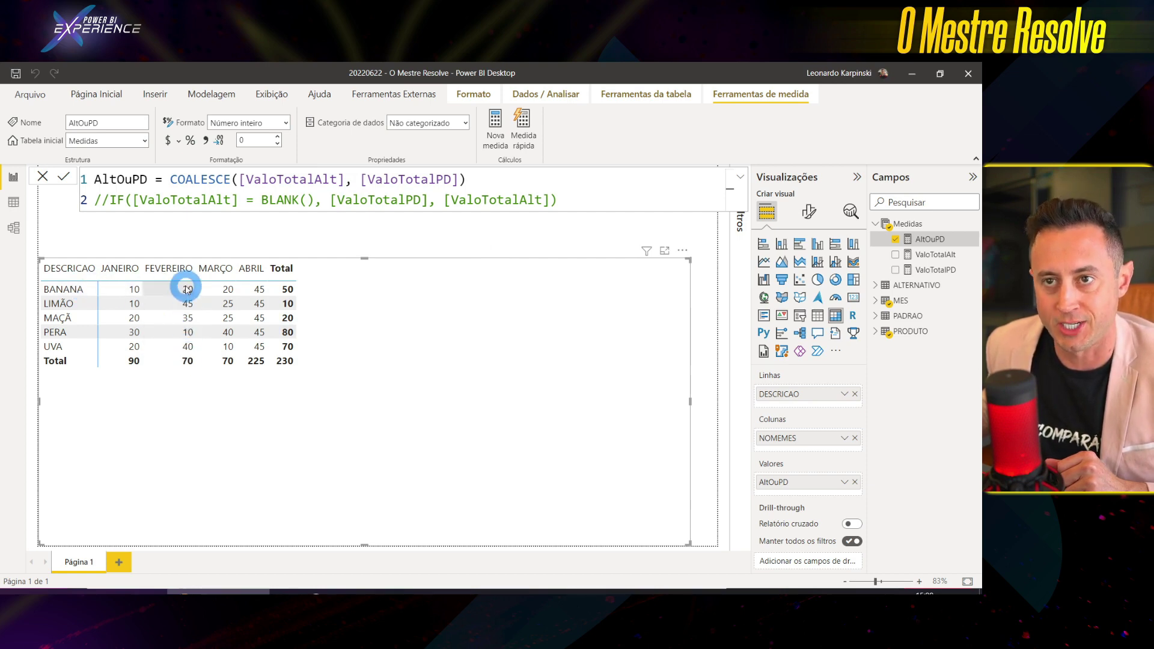
Step: Create a new Medidas measure Solução = SUMX(PRODUTO, [AltOuPD])
right_click(900, 223)
left_click(848, 233)
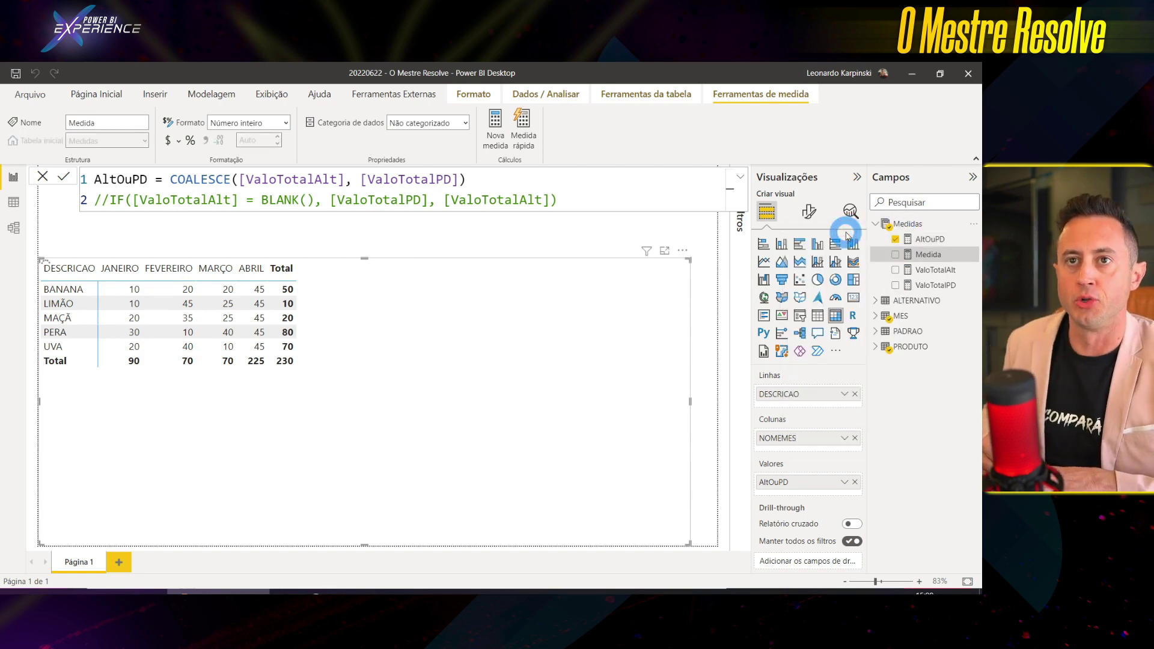
type("Solução =")
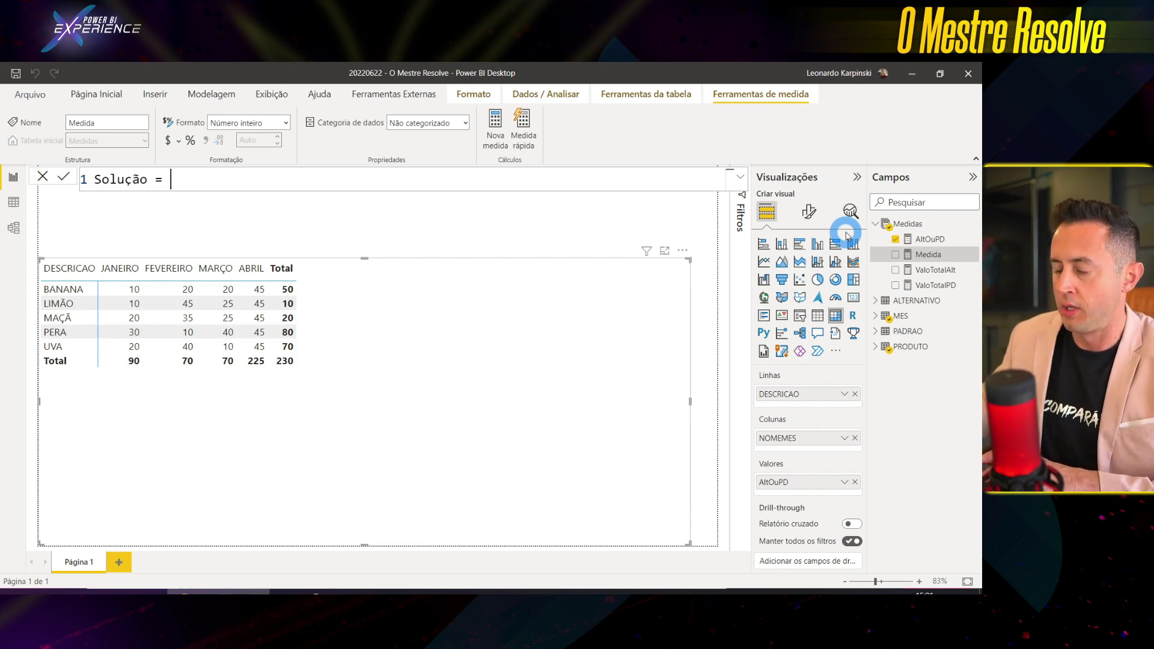
key("shift+Return")
type("SUMX(")
key("shift+Return")
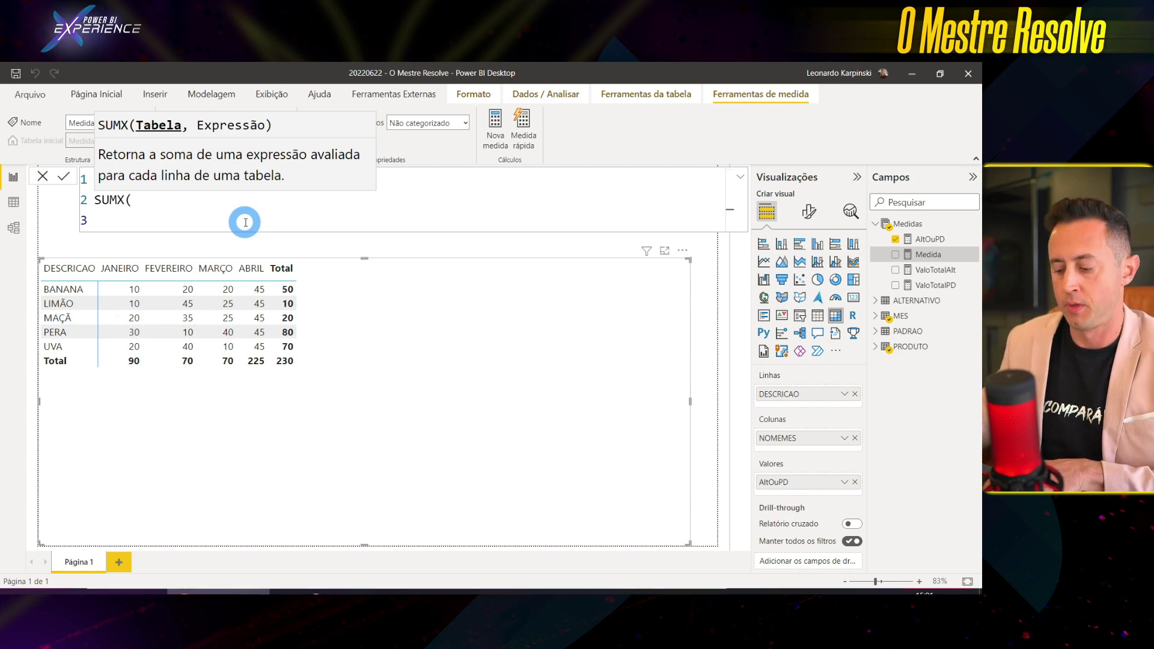
type("PRODUTO")
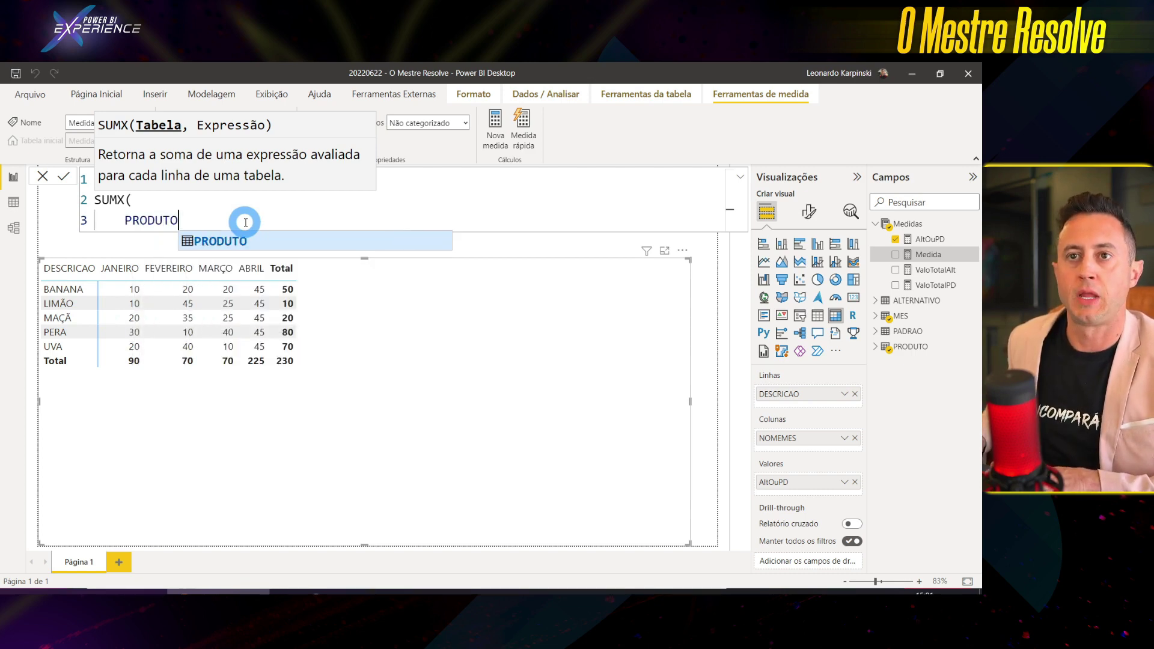
type(",")
key("shift+Return")
type("[")
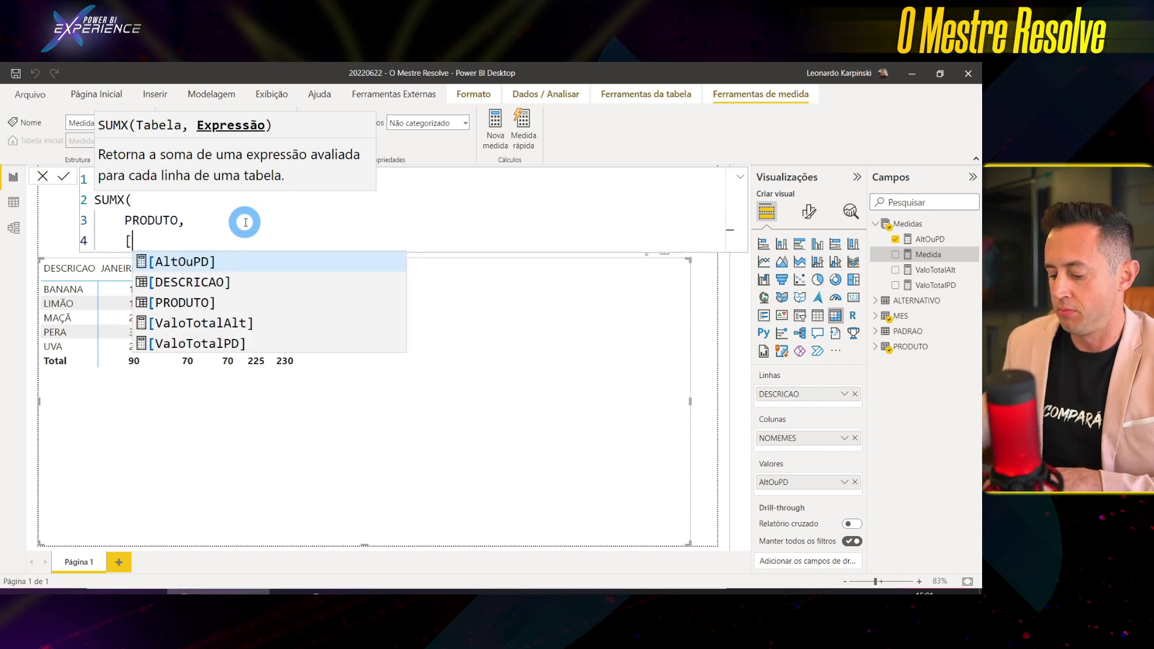
type("Al")
key("Tab")
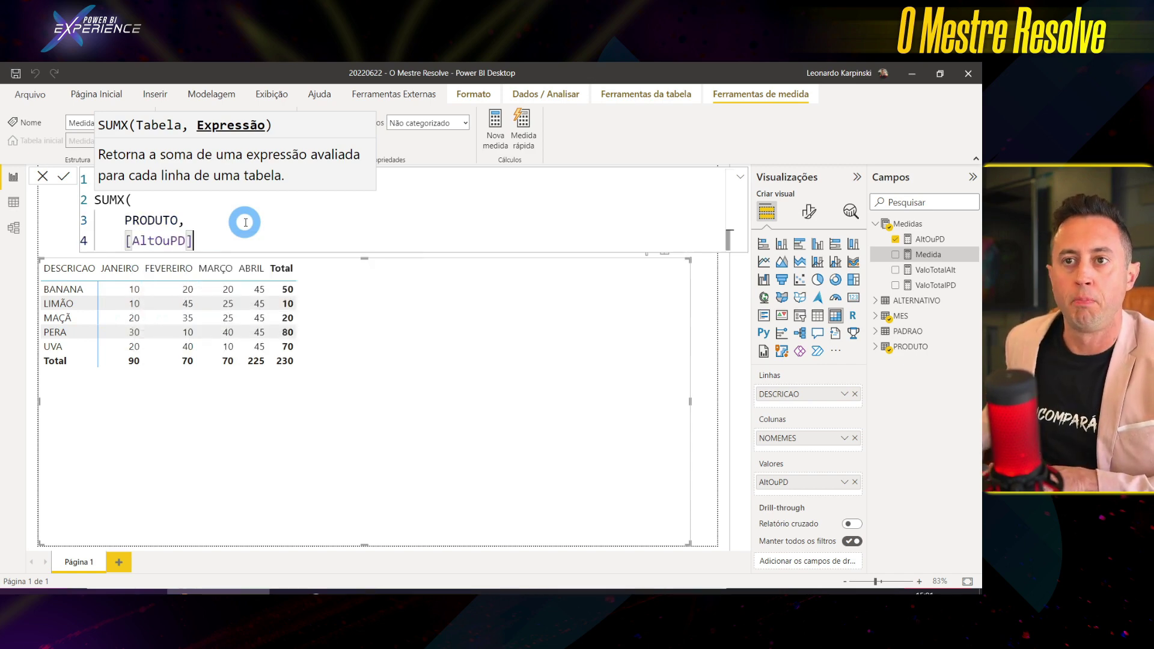
key("shift+Return")
type(")")
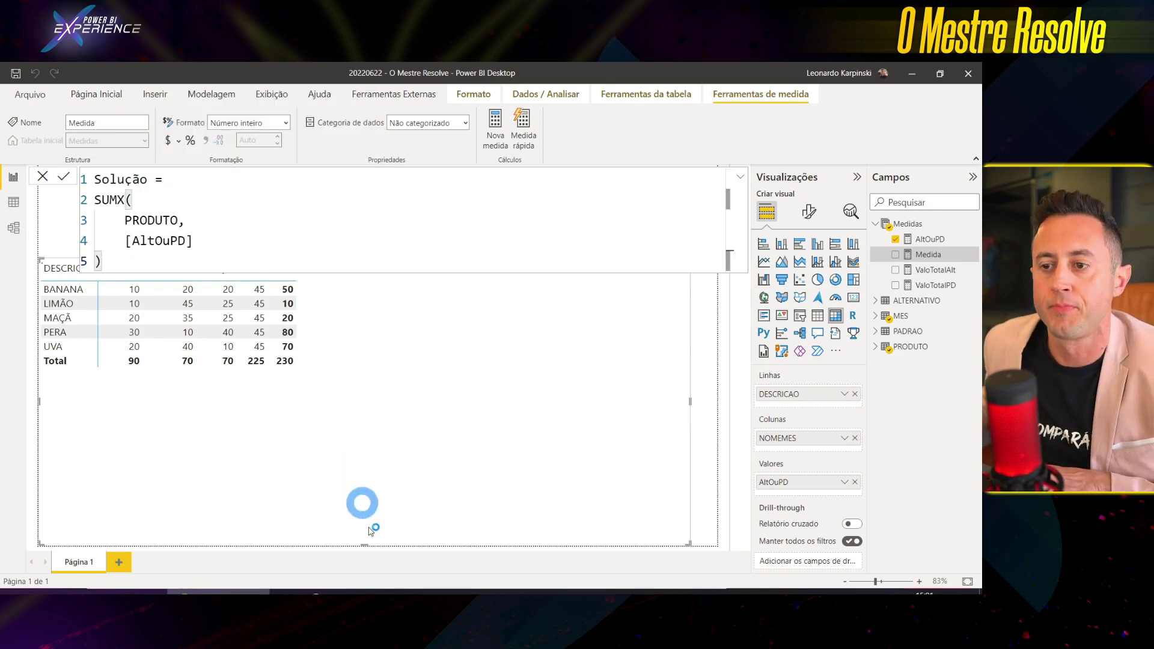
left_click(365, 548)
Step: Shorten the matrix and add Solução to its values beside AltOuPD
mouse_move(365, 547)
left_mouse_down()
mouse_move(361, 452)
mouse_move(359, 475)
left_mouse_up()
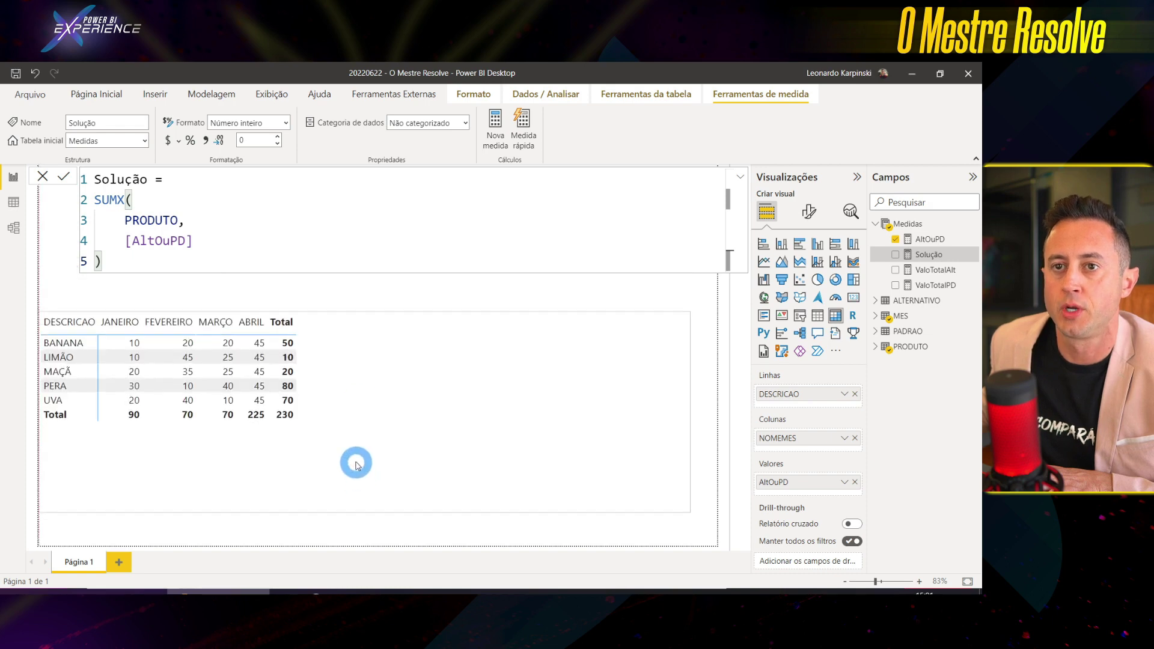
left_click_drag(929, 255, 791, 488)
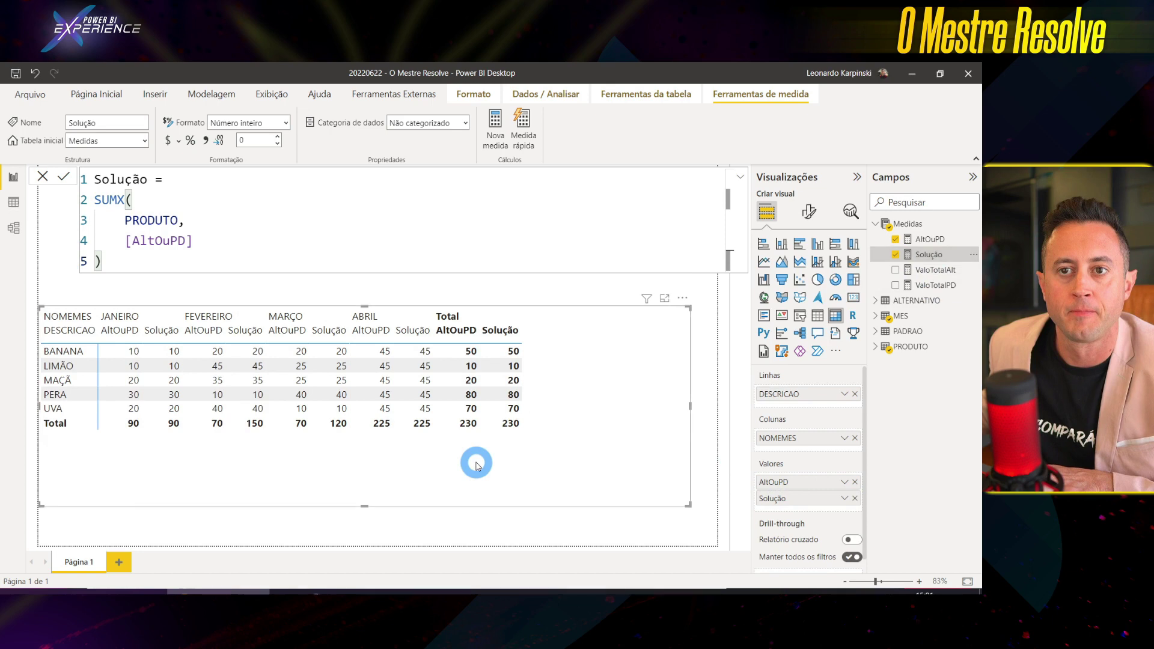
left_click_drag(110, 346, 440, 416)
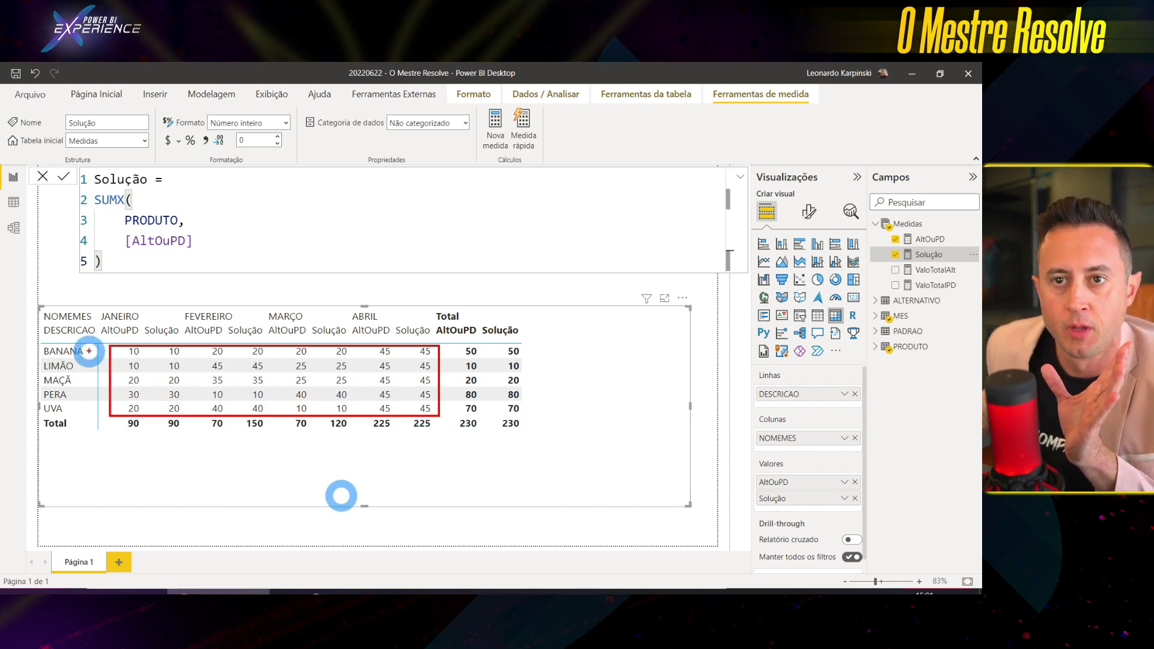
left_click_drag(85, 351, 174, 352)
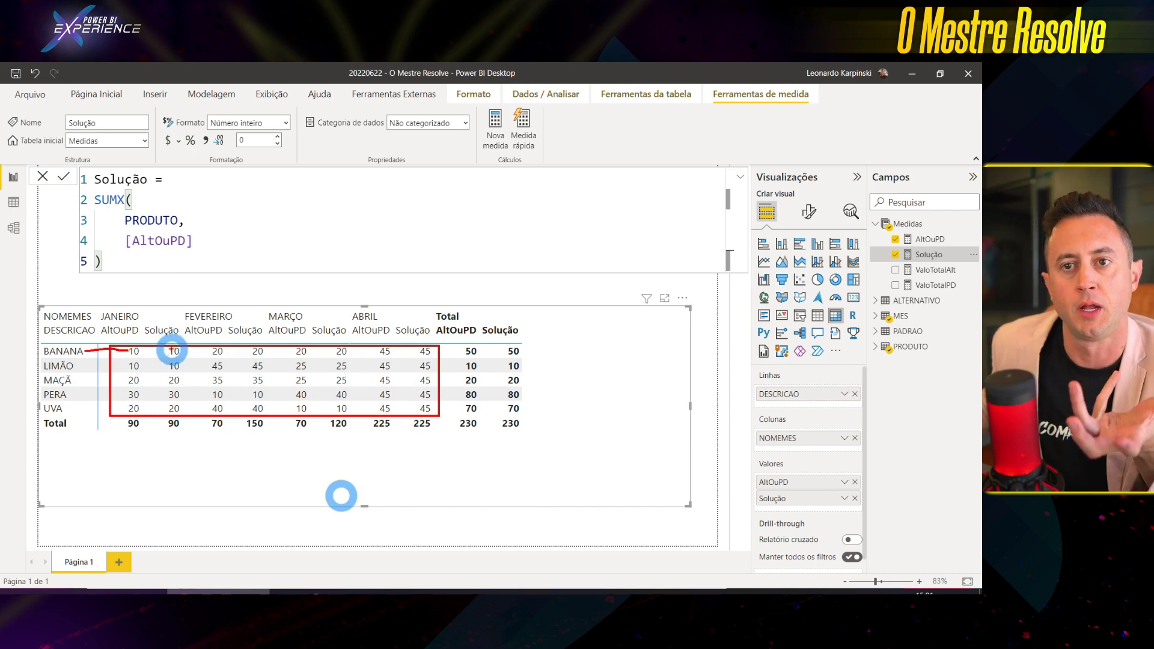
left_click(66, 350)
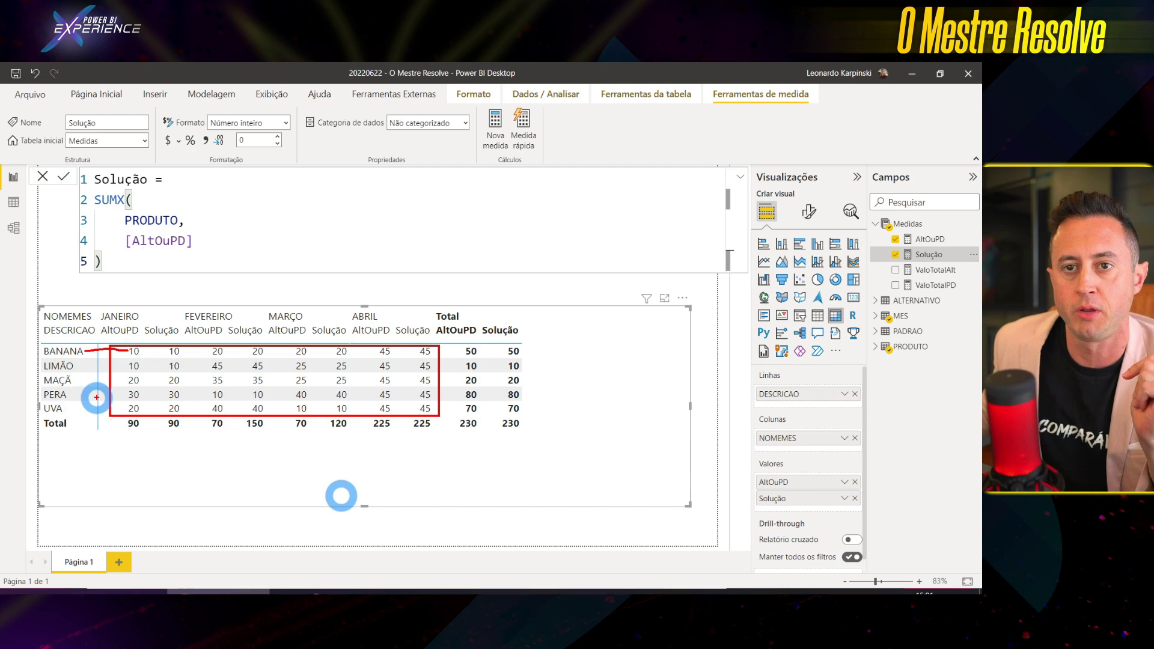
left_click_drag(40, 415, 64, 425)
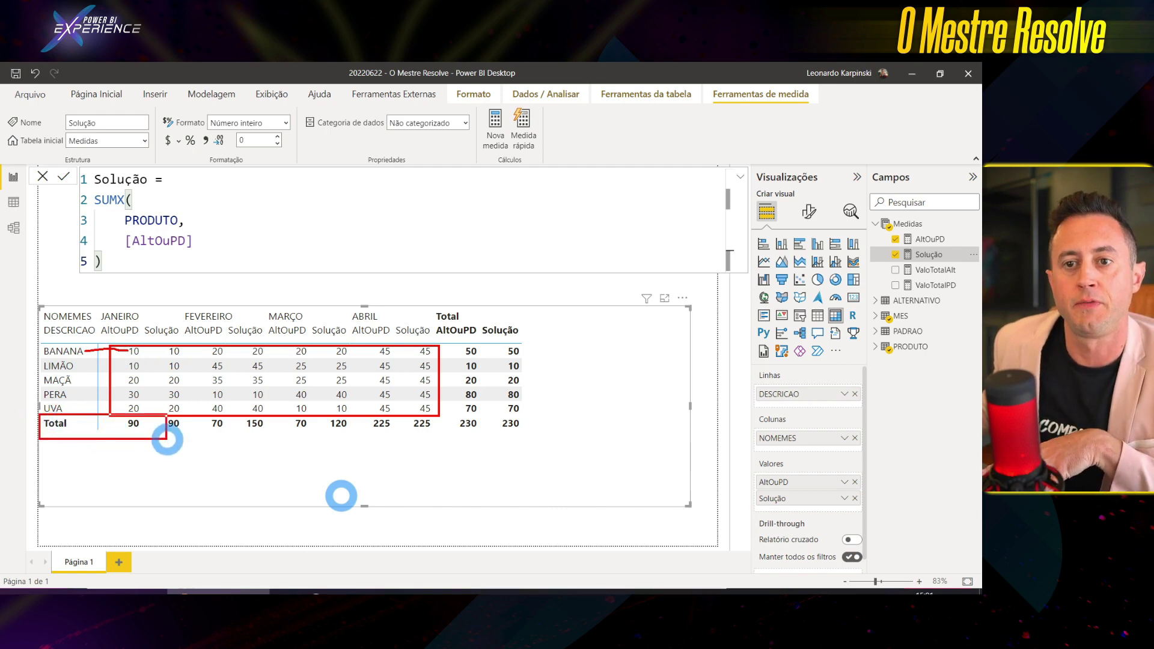
key("Escape")
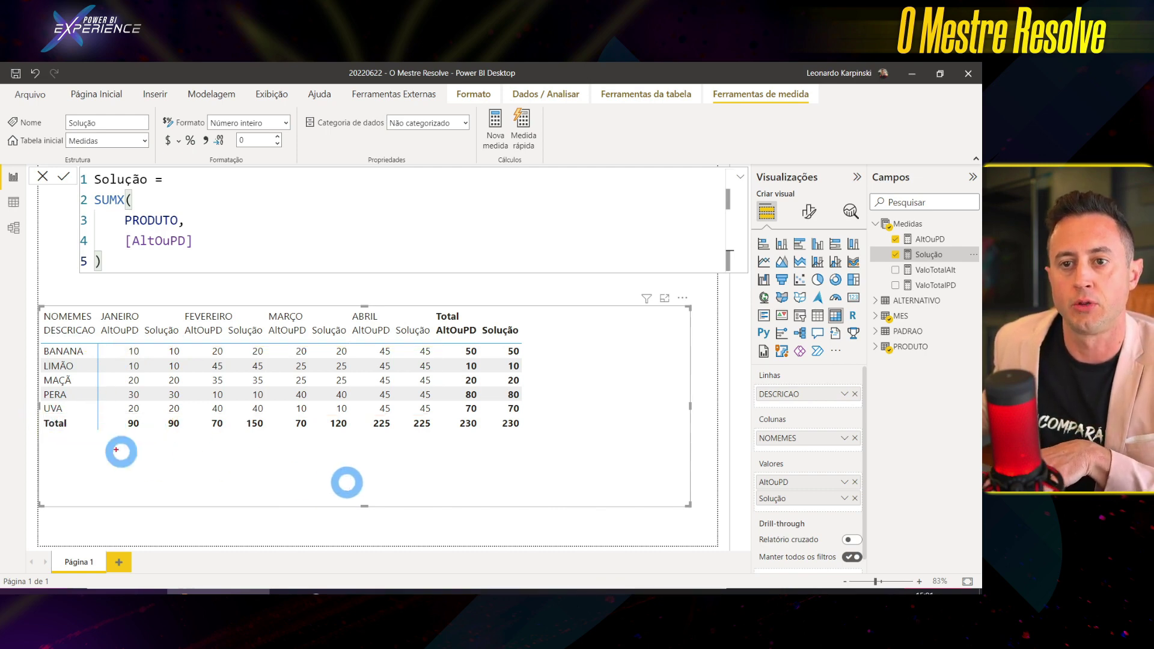
left_click_drag(40, 415, 531, 436)
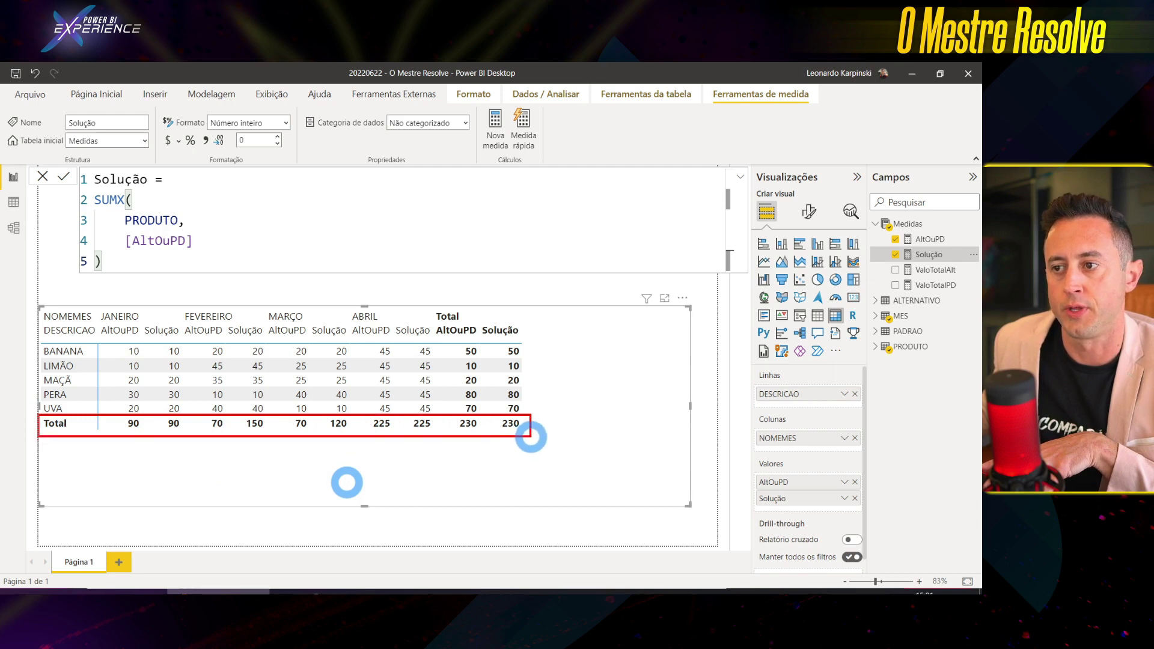
left_click_drag(142, 320, 194, 435)
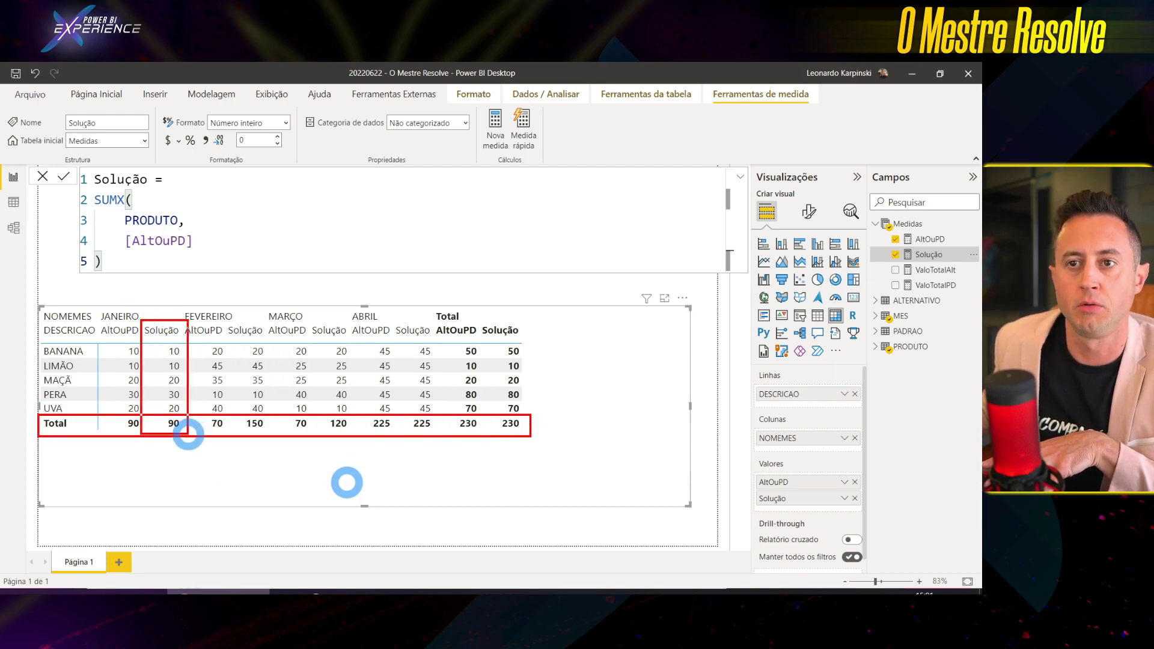
left_click_drag(224, 320, 275, 437)
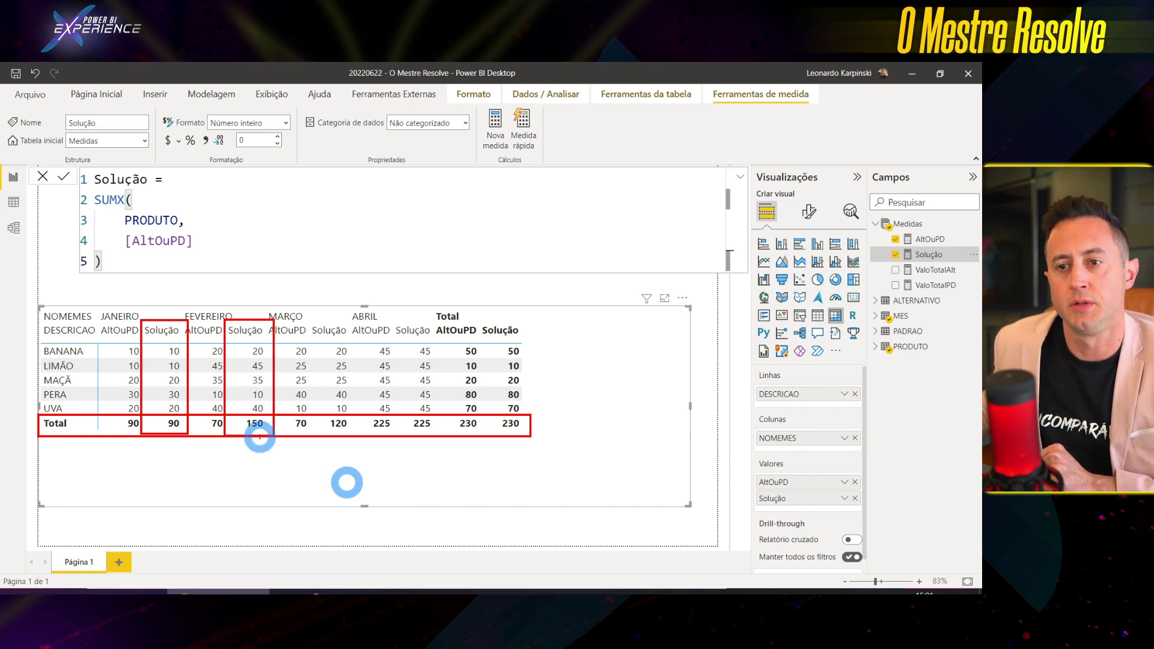
key("Escape")
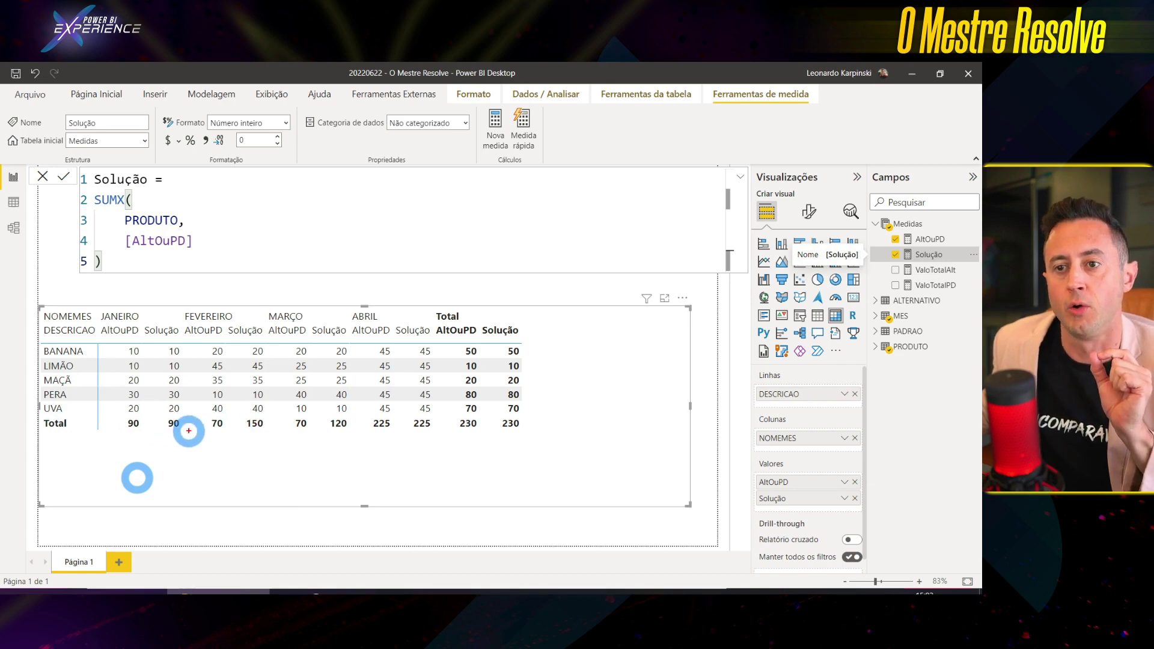
Step: Compare Solução with AltOuPD in the matrix, then place the cursor after 'PRODUTO,' in the formula
left_click(107, 221)
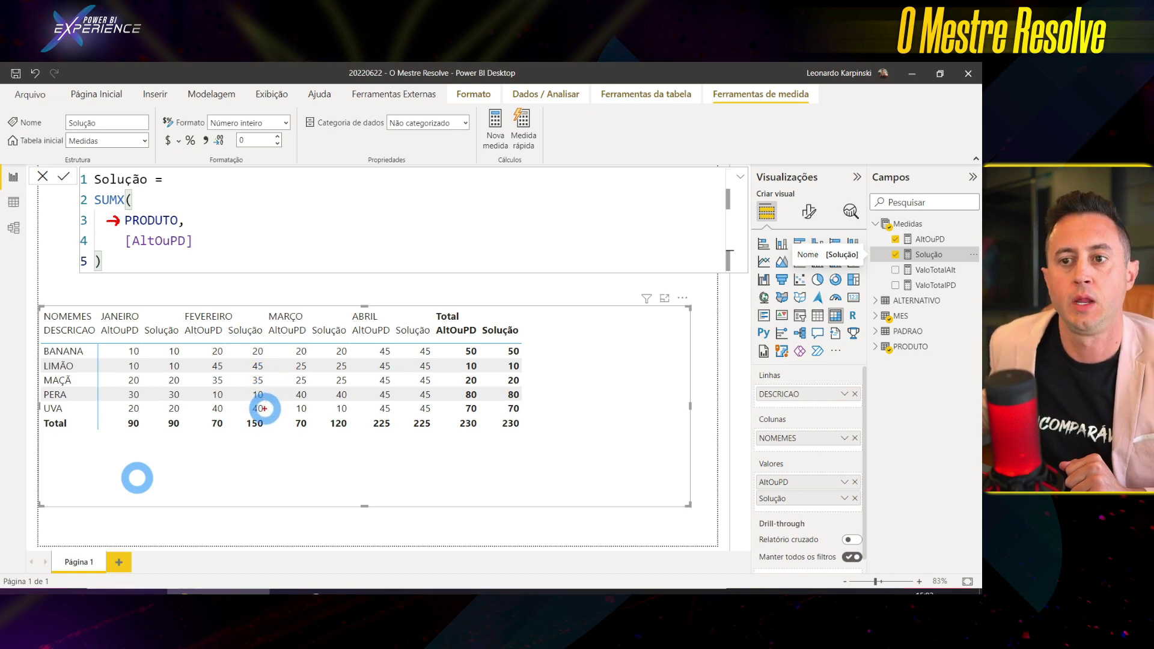
left_click_drag(241, 425, 267, 437)
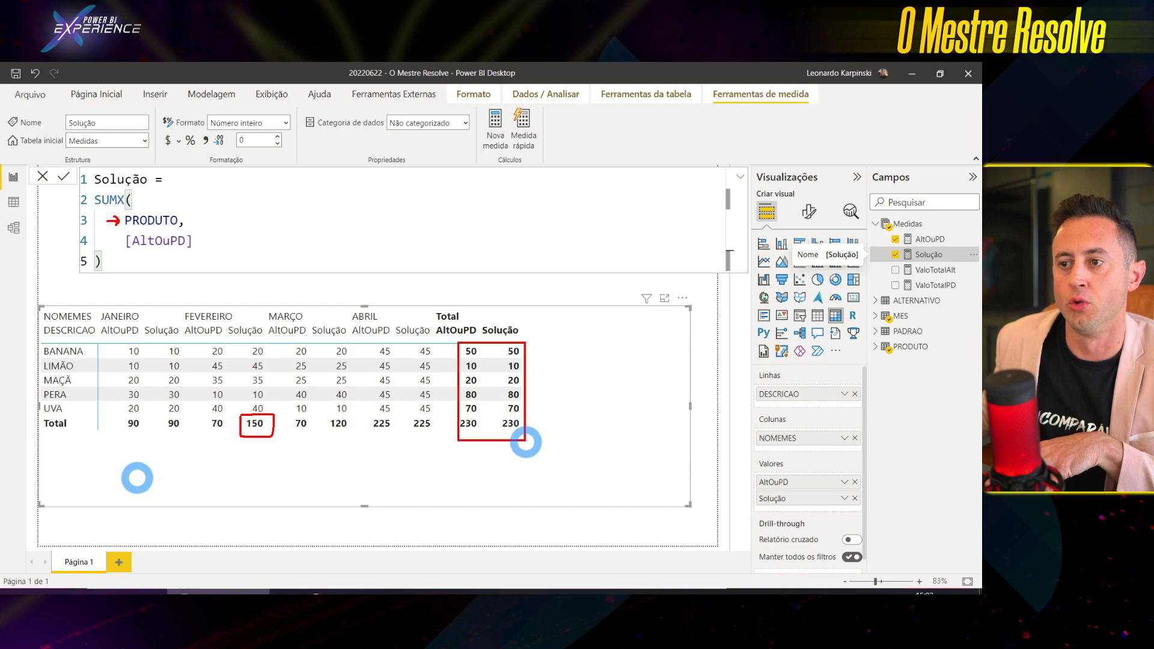
left_click_drag(461, 344, 523, 437)
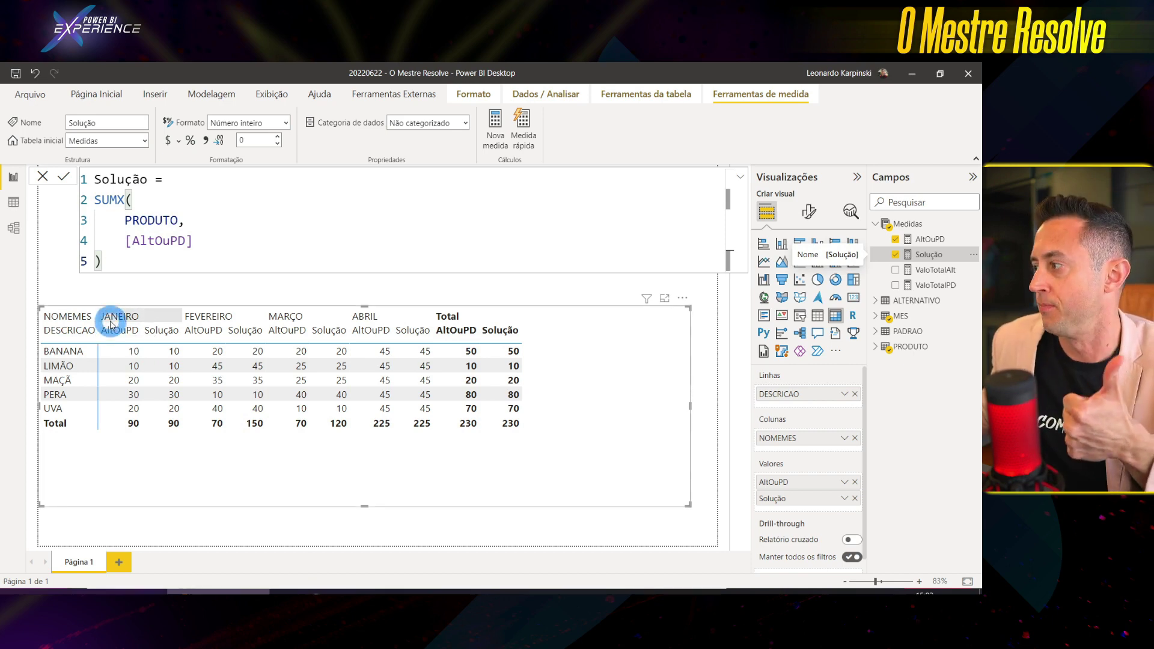
left_click(263, 207)
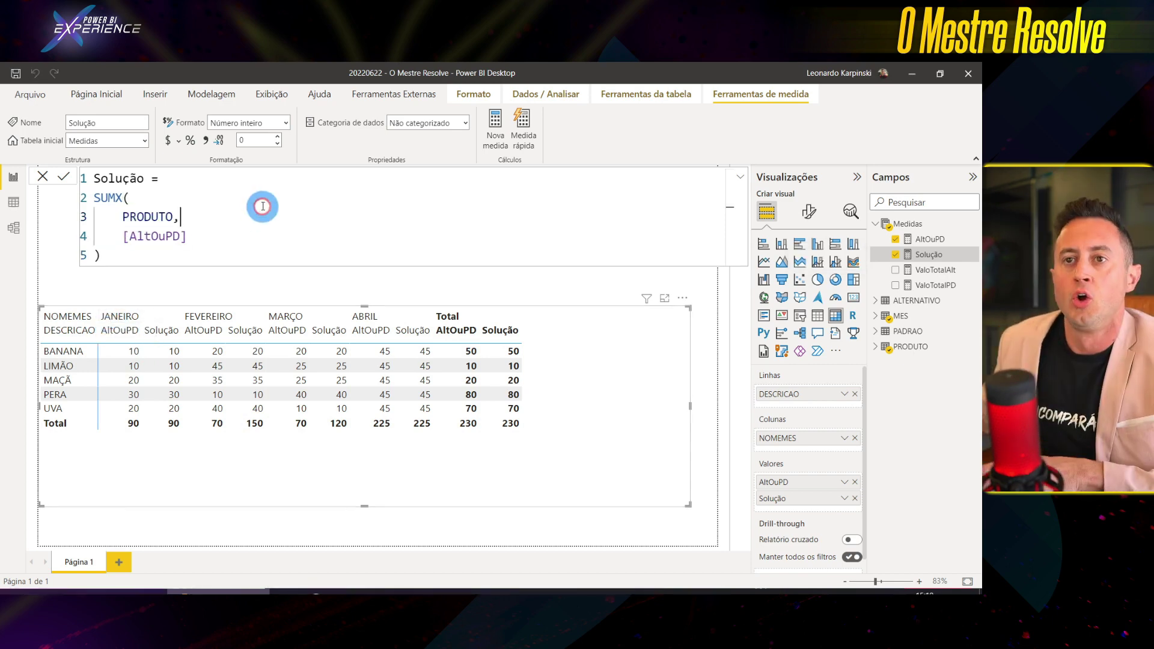
Step: Wrap [AltOuPD] in an inner SUMX(MES, ...) inside the SUMX over PRODUTO and apply Solução
key("shift+Return")
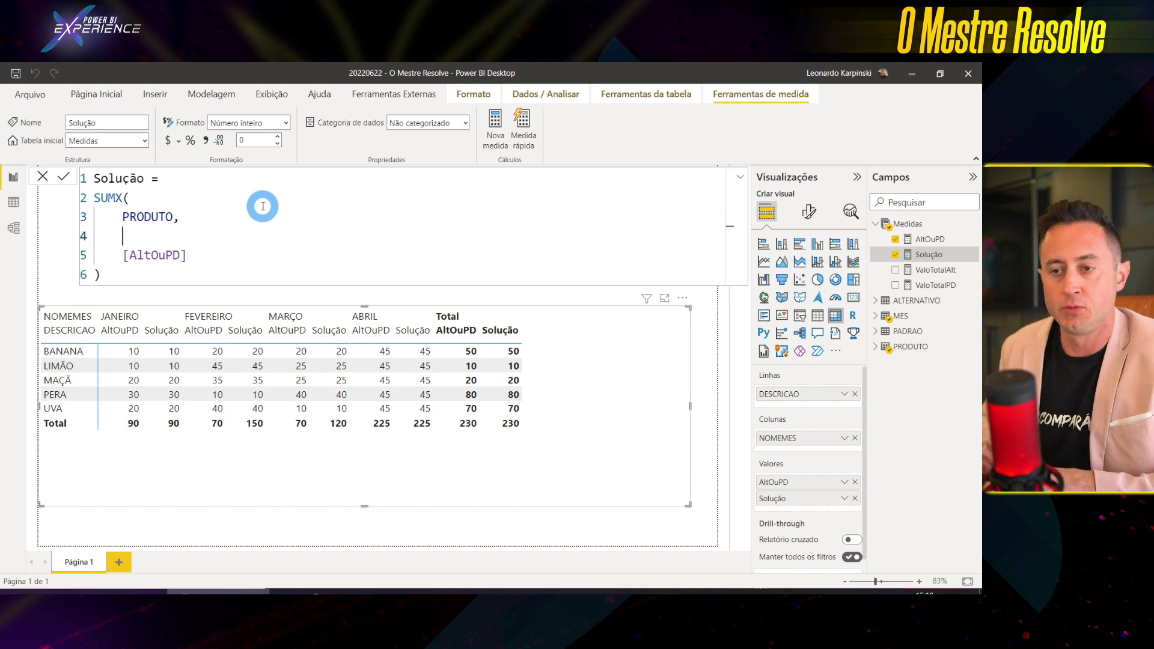
type("SUM")
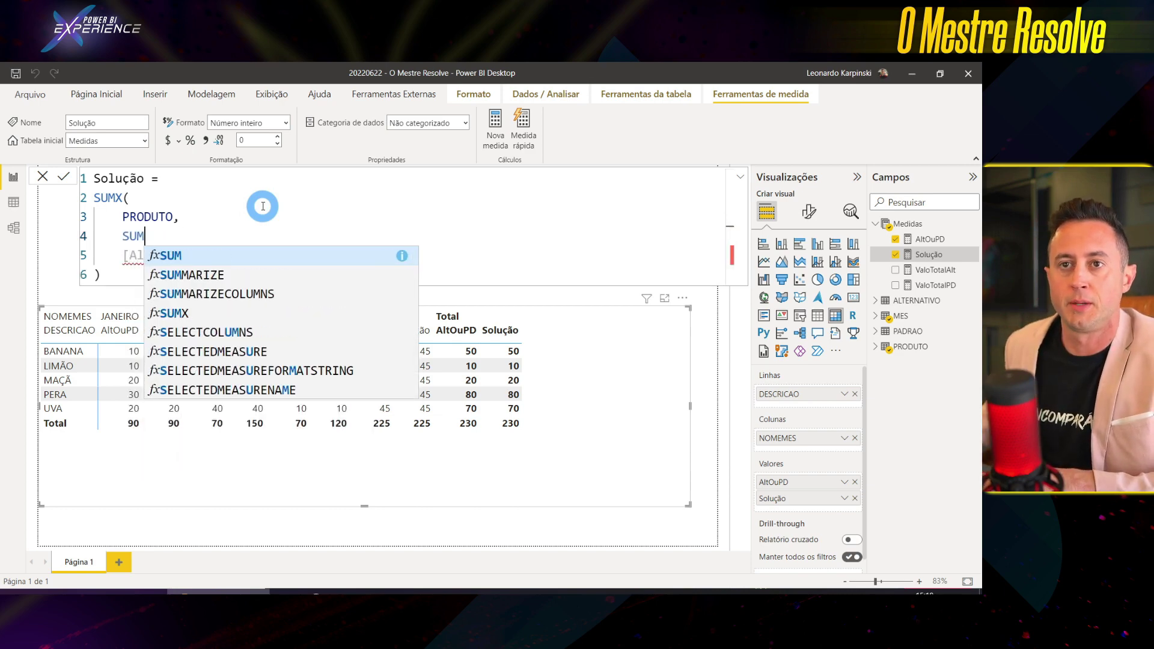
type("X(")
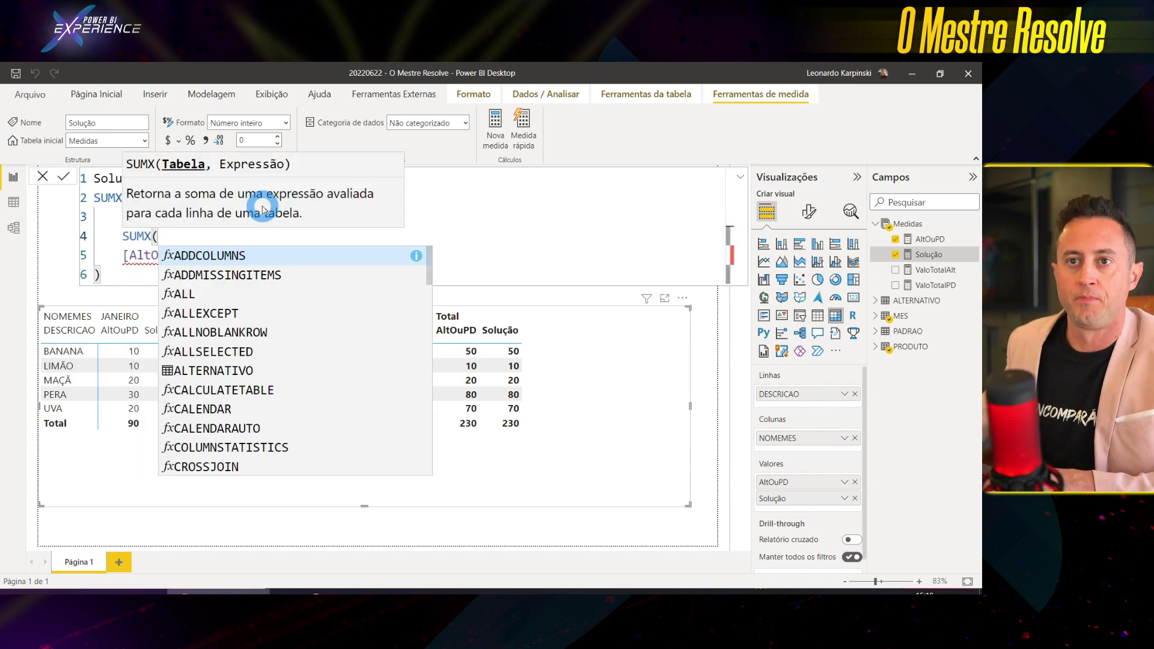
key("Return")
type("MES")
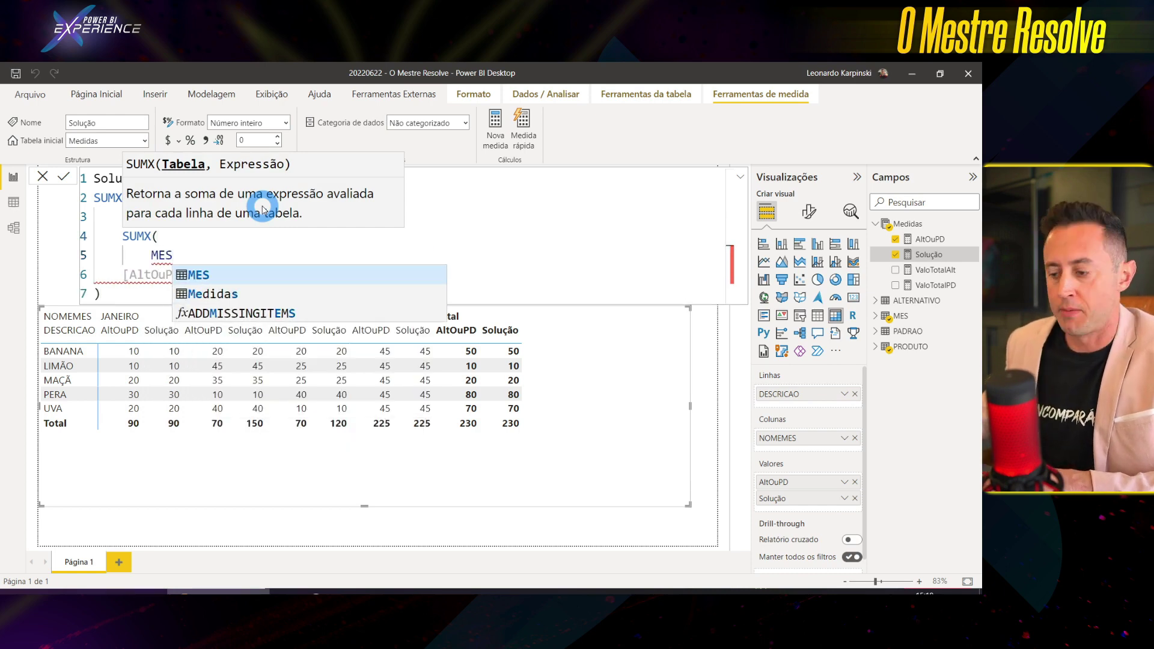
type(",")
key("Home")
key("Tab")
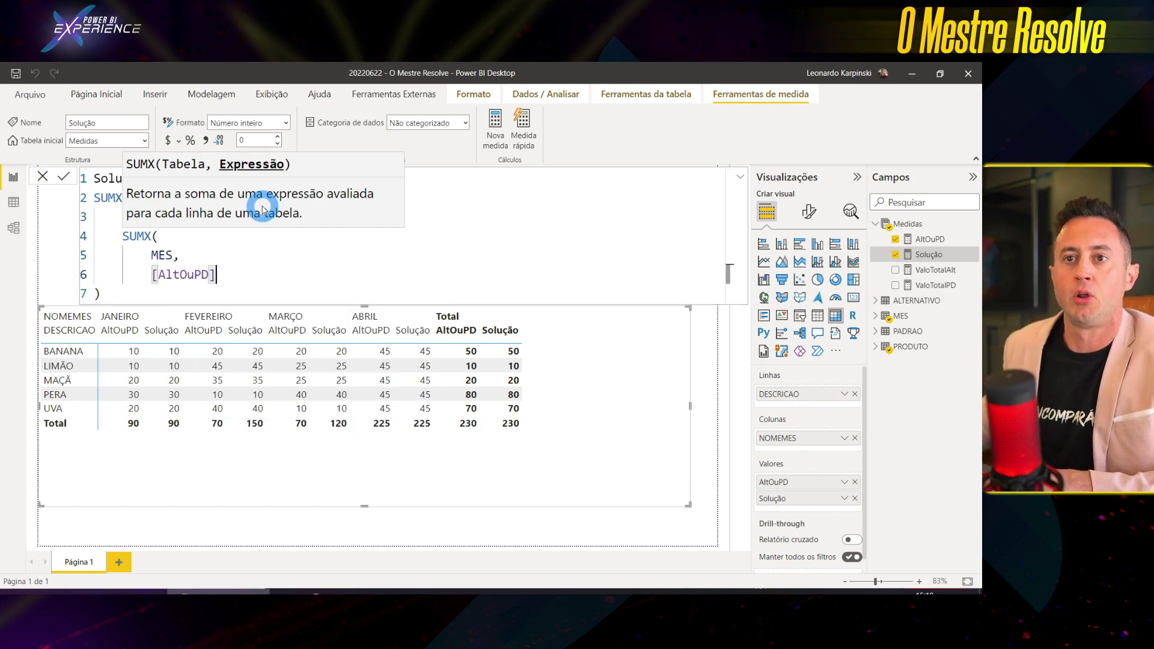
key("Return")
type(")")
key("Up")
key("Up")
key("Up")
type("PRODUTO,")
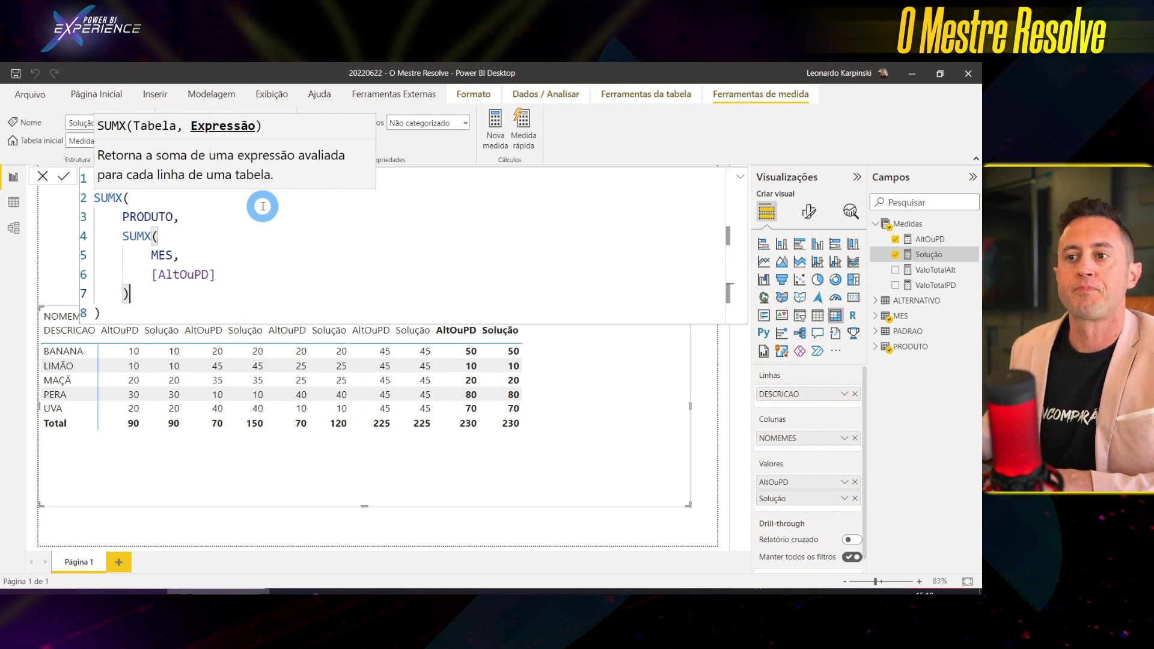
left_click(516, 352)
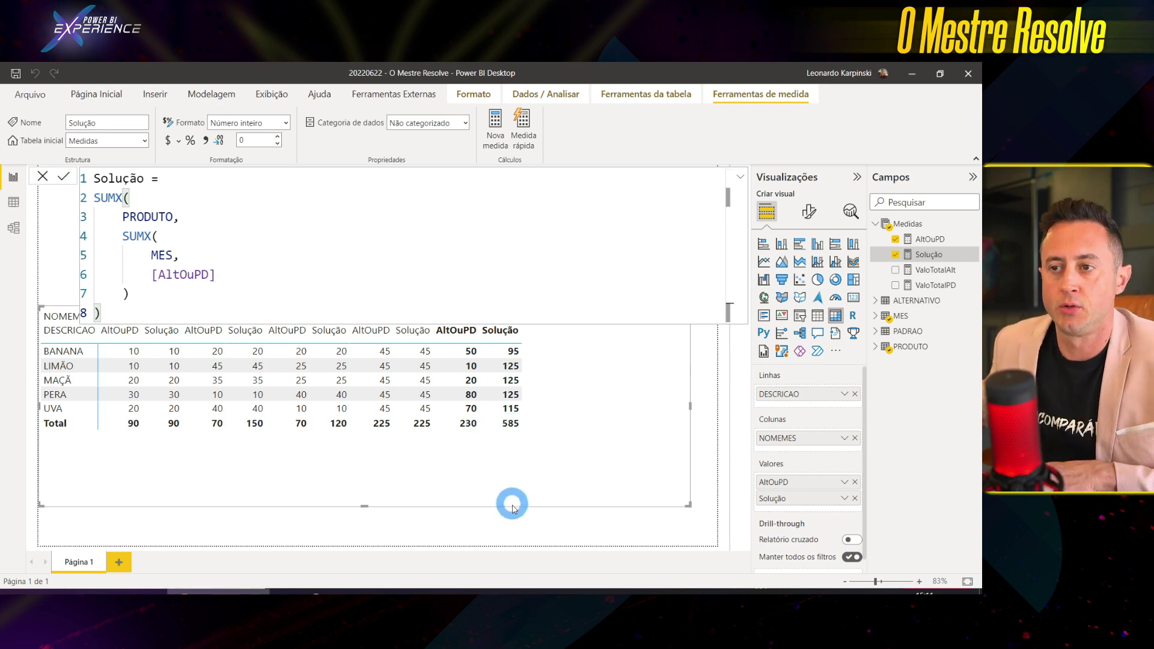
Step: Check Solução's new totals ending at 585, then start typing 'CROSSJOIN' before PRODUTO in the formula
left_click_drag(116, 344, 458, 412)
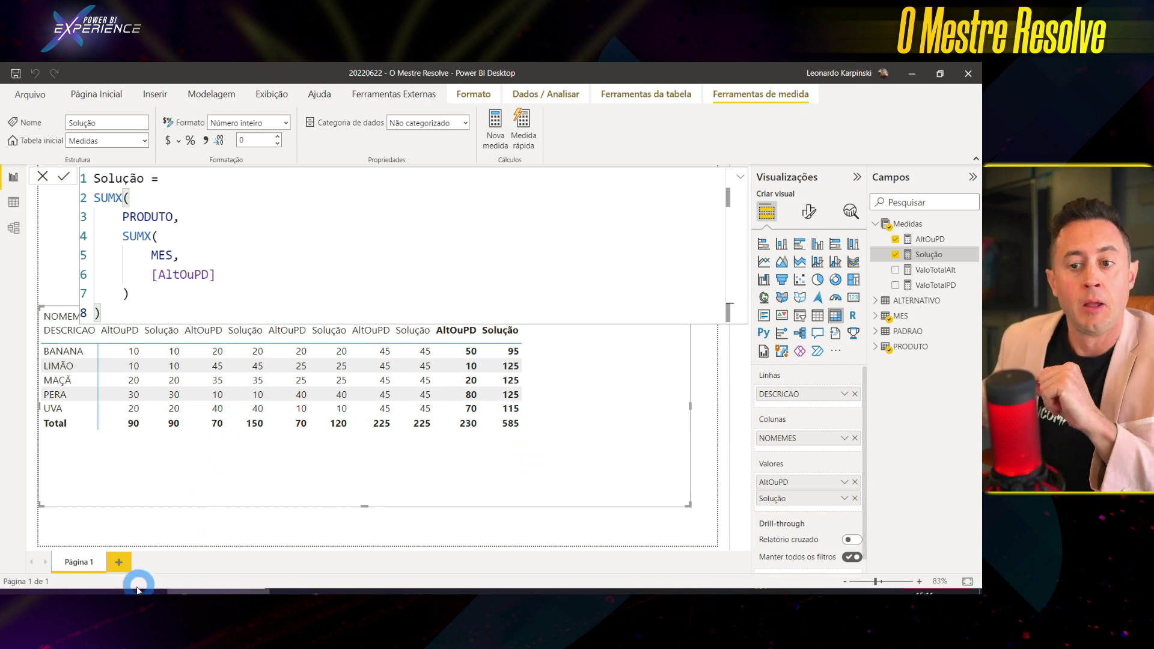
left_click(186, 268)
left_click(164, 236)
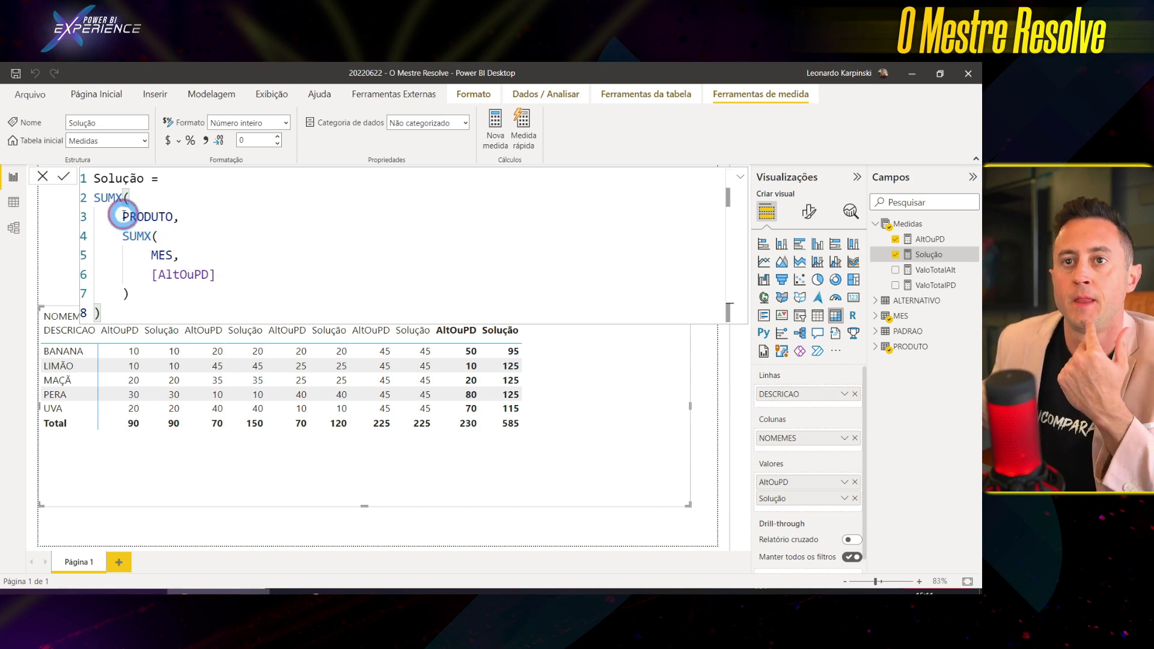
type("CROSSJOIN")
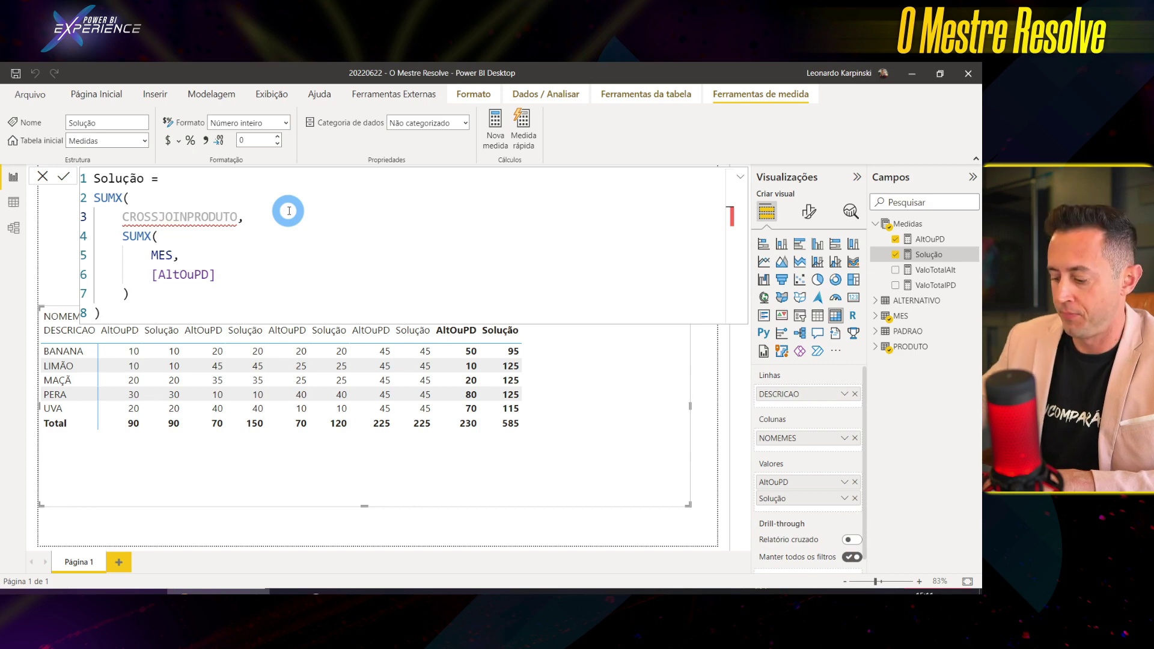
Step: Replace the inner SUMX in Solução with CROSSJOIN(PRODUTO, MES)
key("shift+Return")
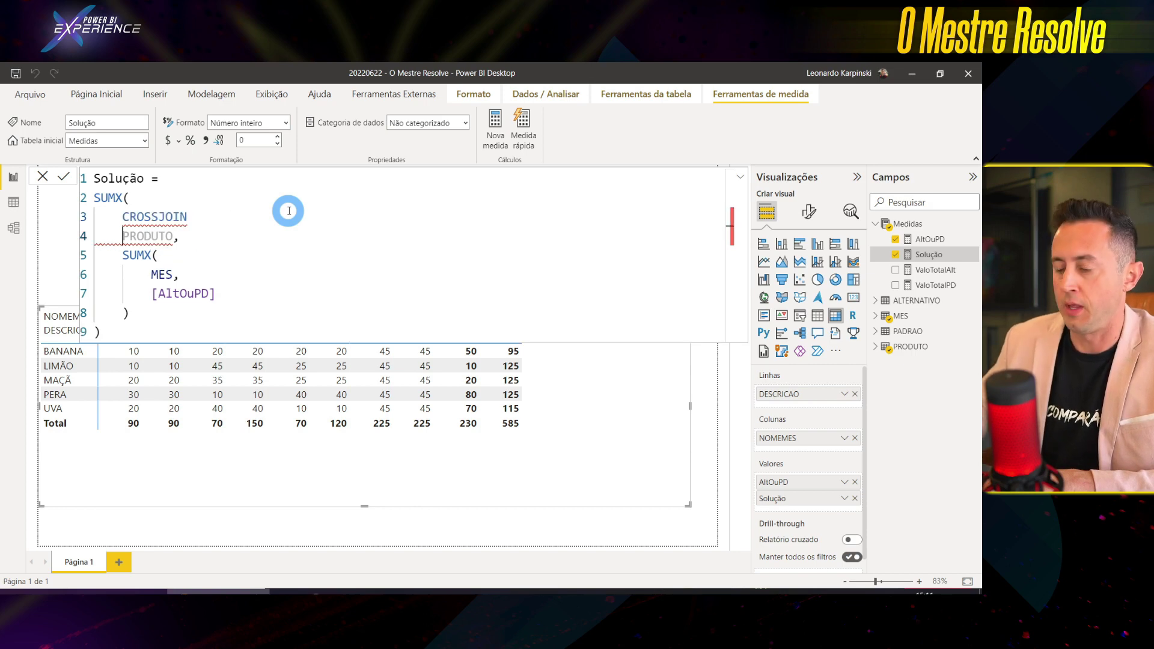
key("BackSpace")
type("(")
key("shift+Return")
key("Escape")
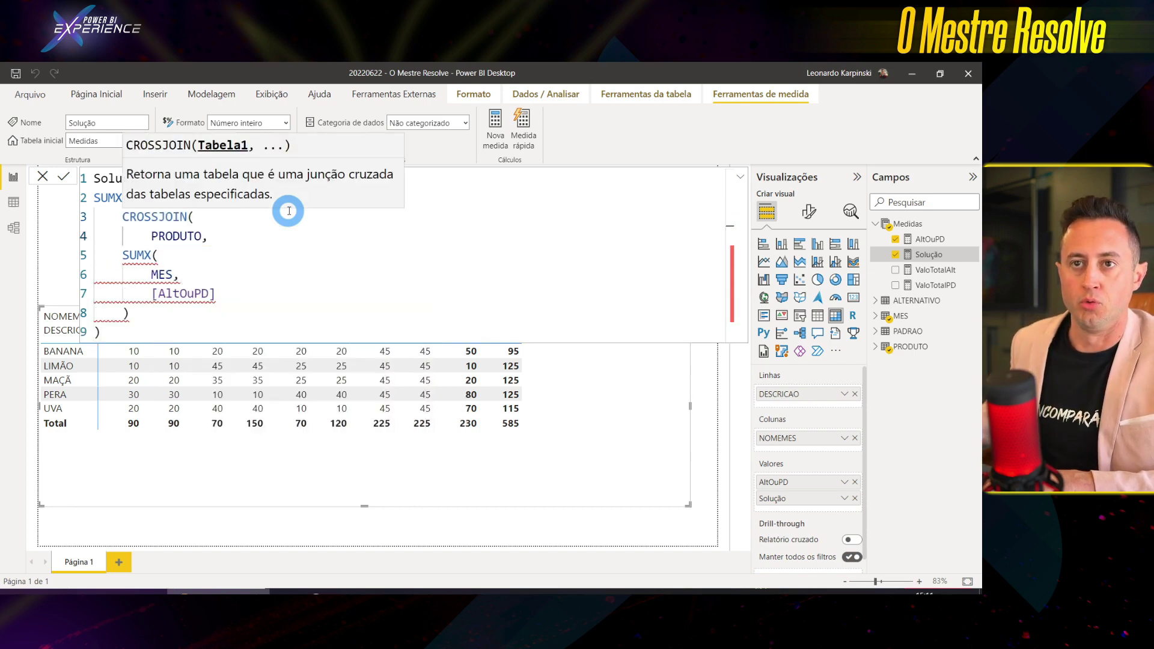
key("Down")
key("ctrl+shift+k")
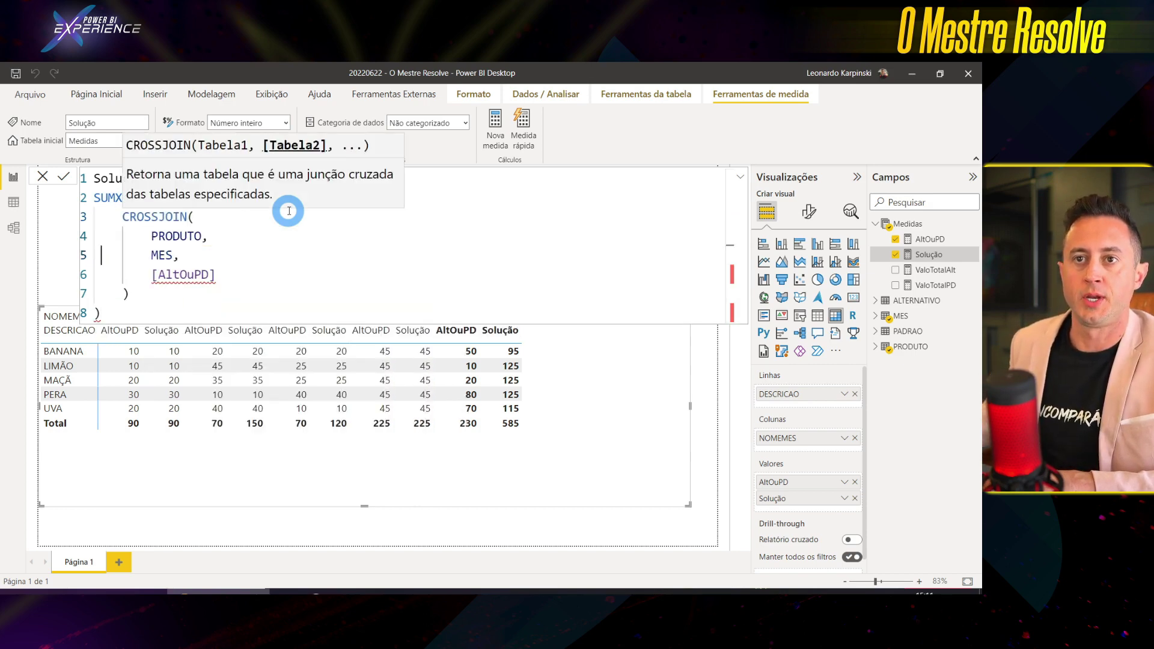
left_click(226, 252)
key("BackSpace")
key("shift+Return")
type(")")
Step: Make [AltOuPD] the SUMX expression, tidy the formula's end, and commit Solução
key("Down")
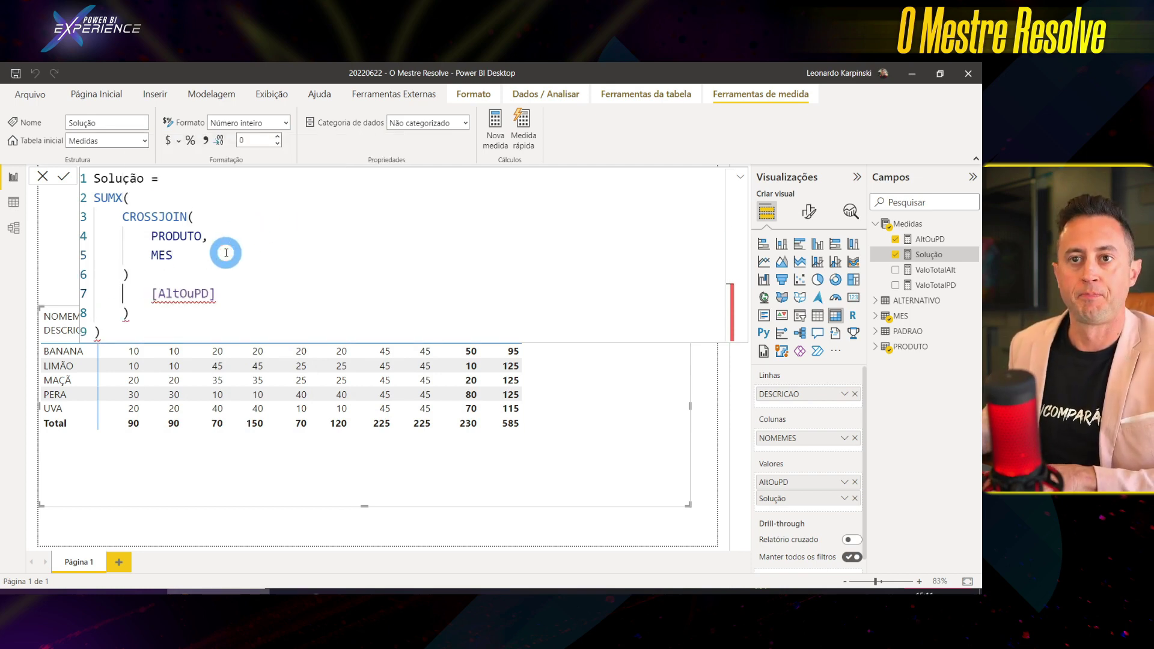
type(",")
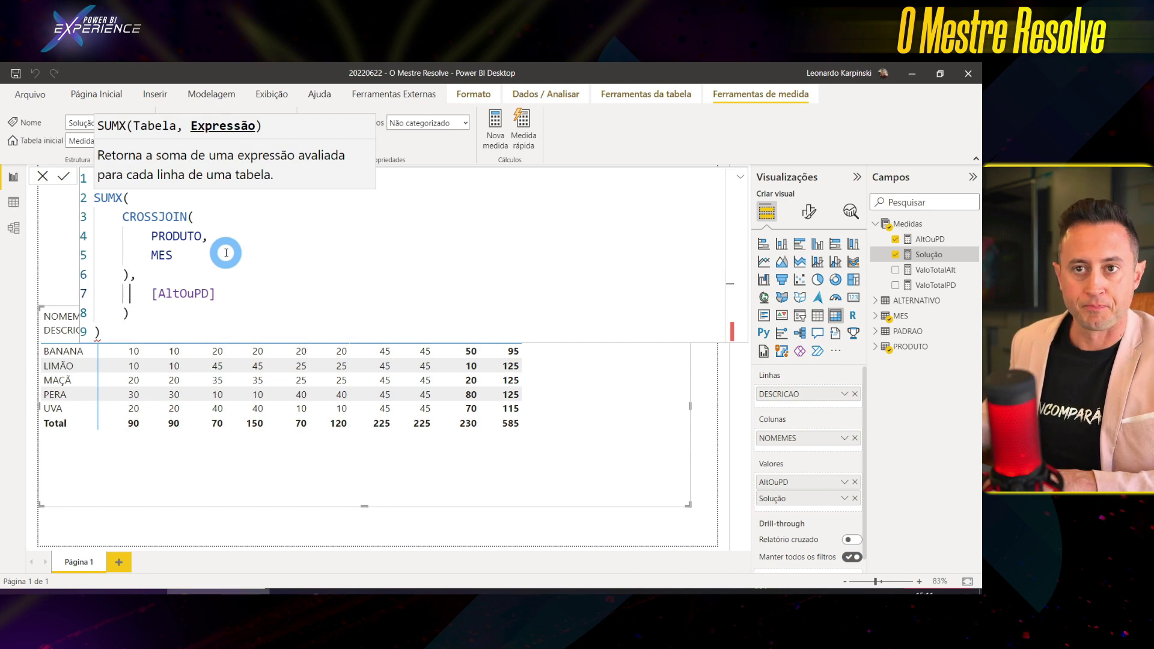
key("Delete")
key("Delete")
key("Down")
key("End")
key("BackSpace")
key("BackSpace")
key("BackSpace")
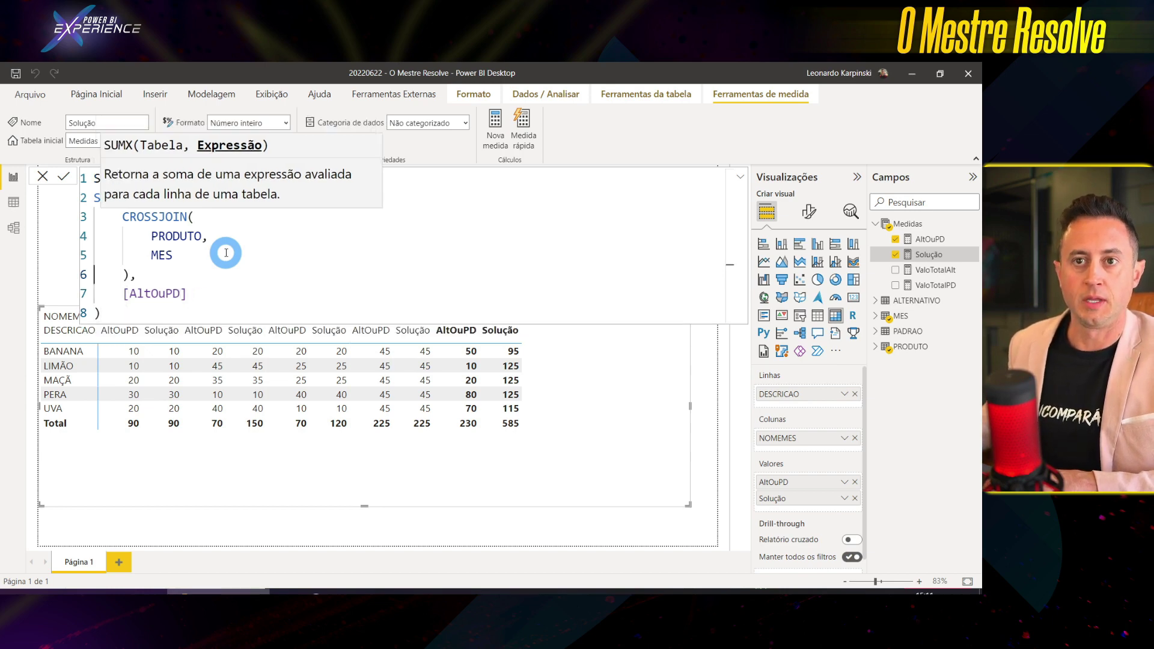
key("Return")
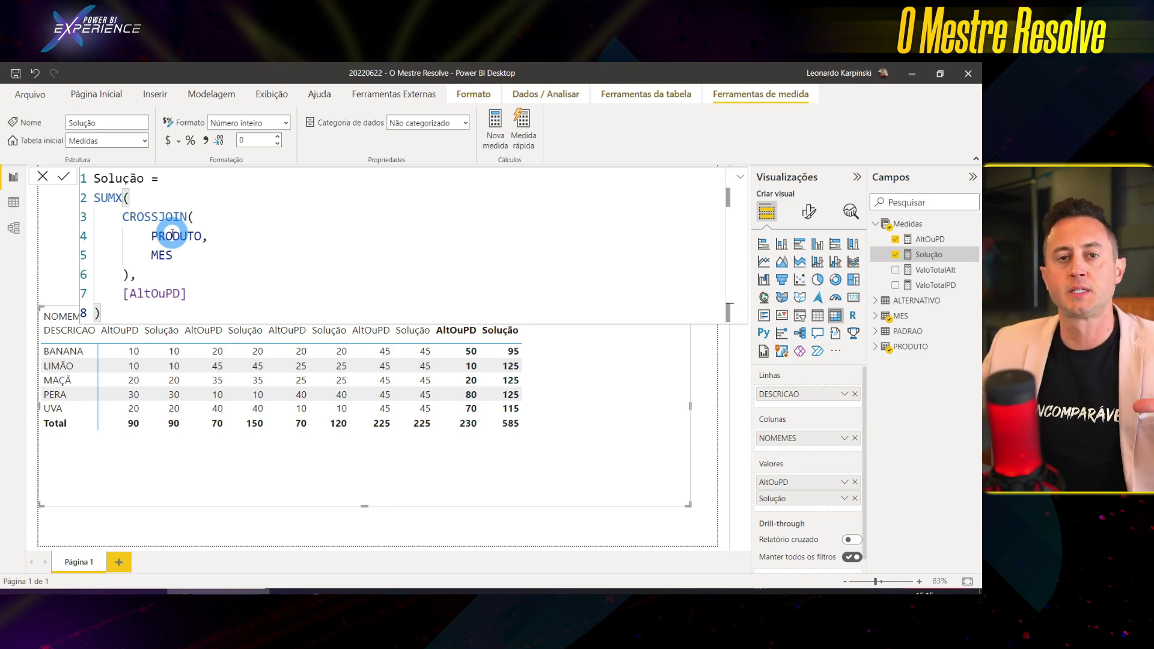
Step: Wrap the first CROSSJOIN argument as VALUES(PRODUTO[DESCRICAO])
left_click(153, 233)
type("VALUES(")
key("Escape")
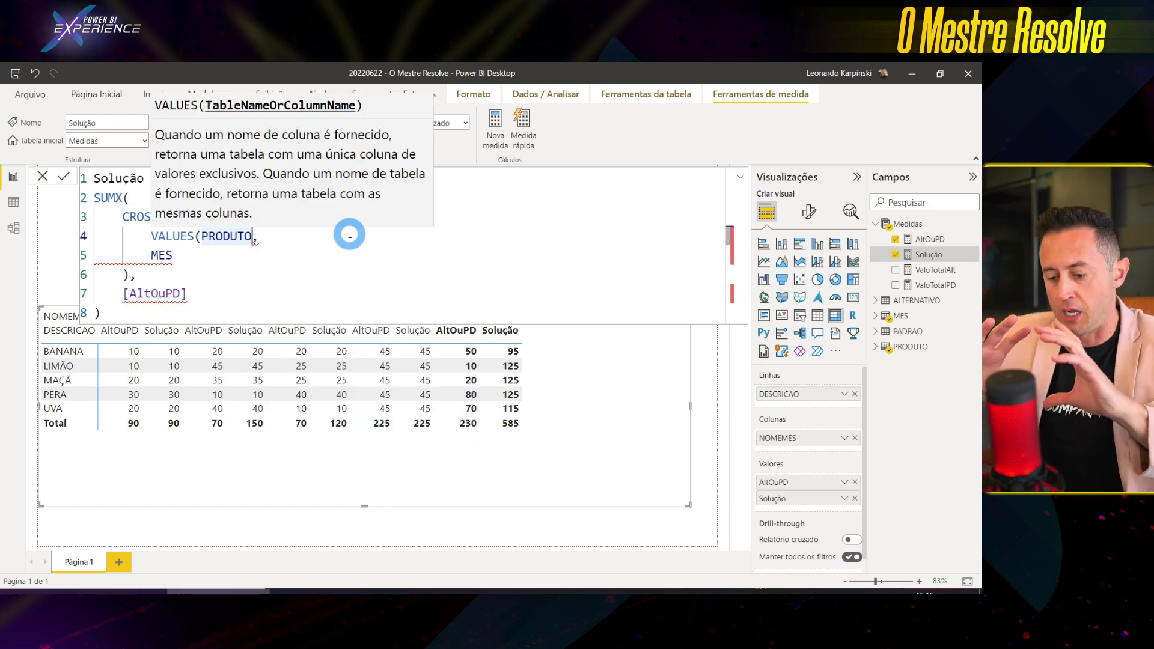
type("[")
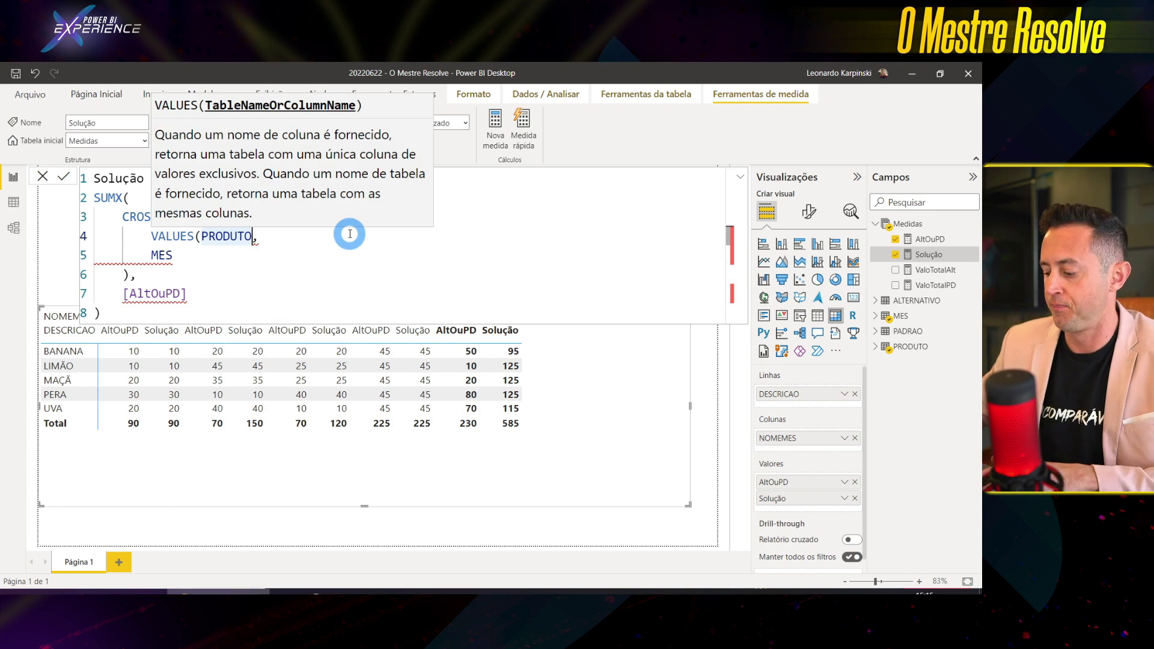
key("Tab")
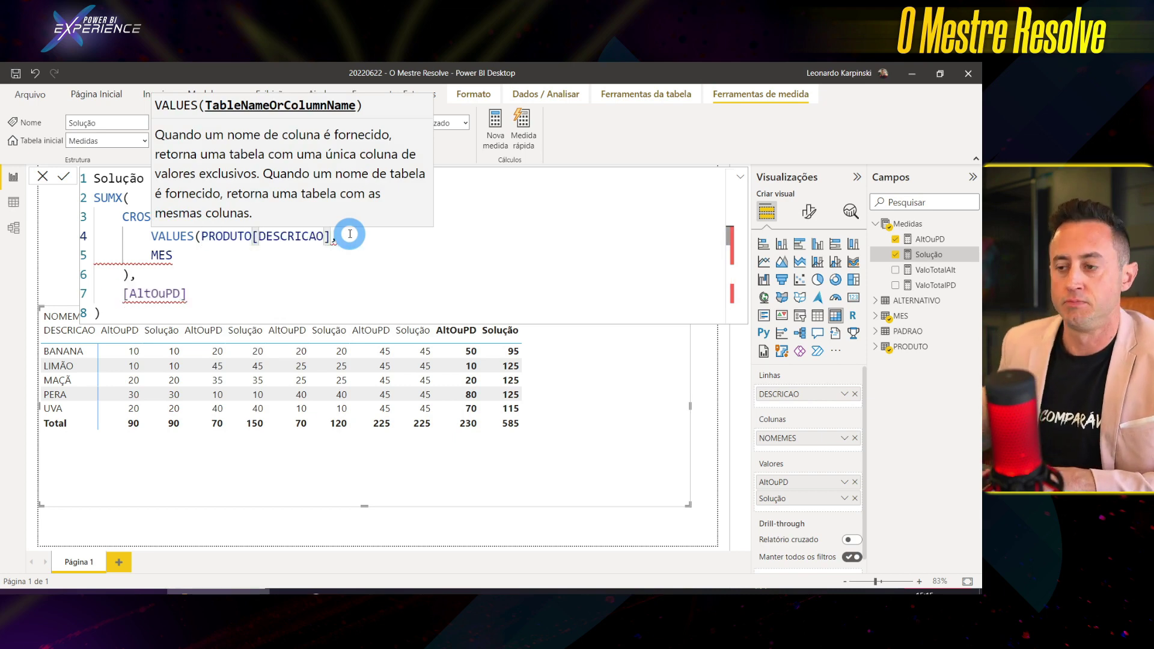
type(")")
Step: Change the second argument to VALUES(MES[NOMEMES]), then highlight the whole CROSSJOIN expression
key("Down")
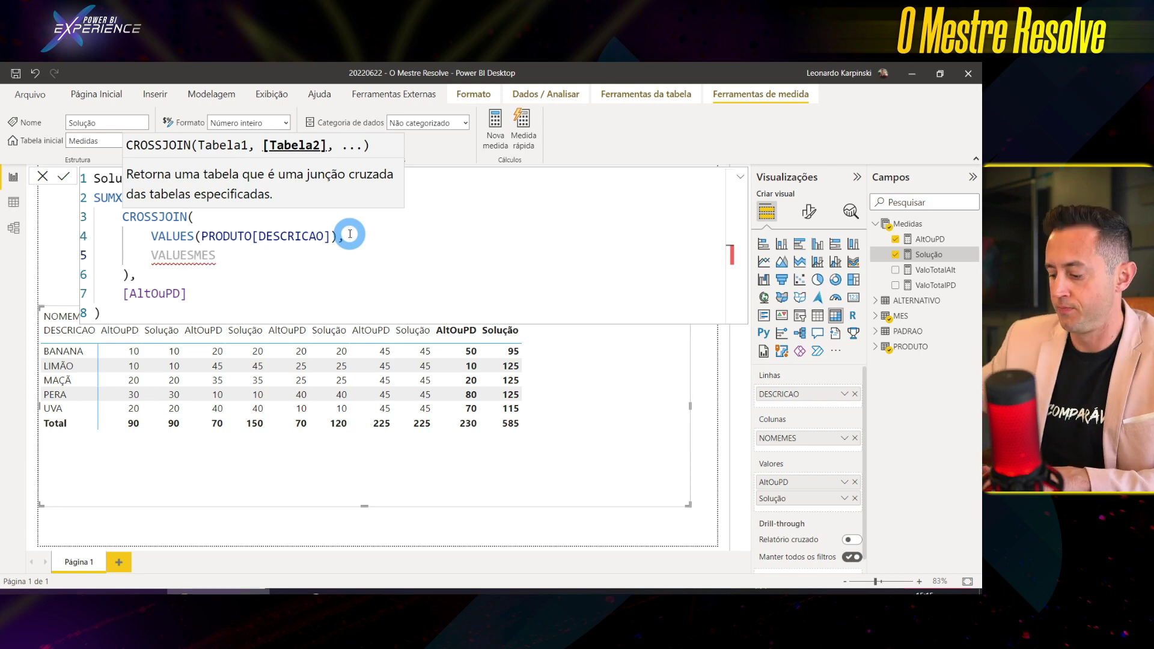
type("(MES[")
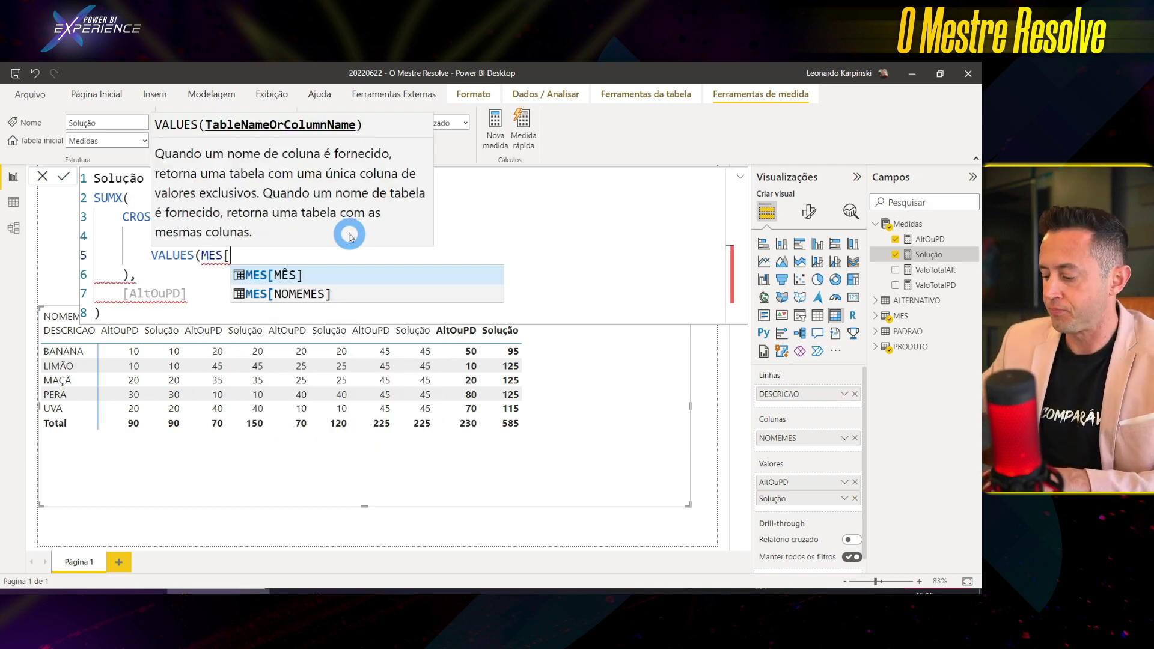
key("Down")
key("Tab")
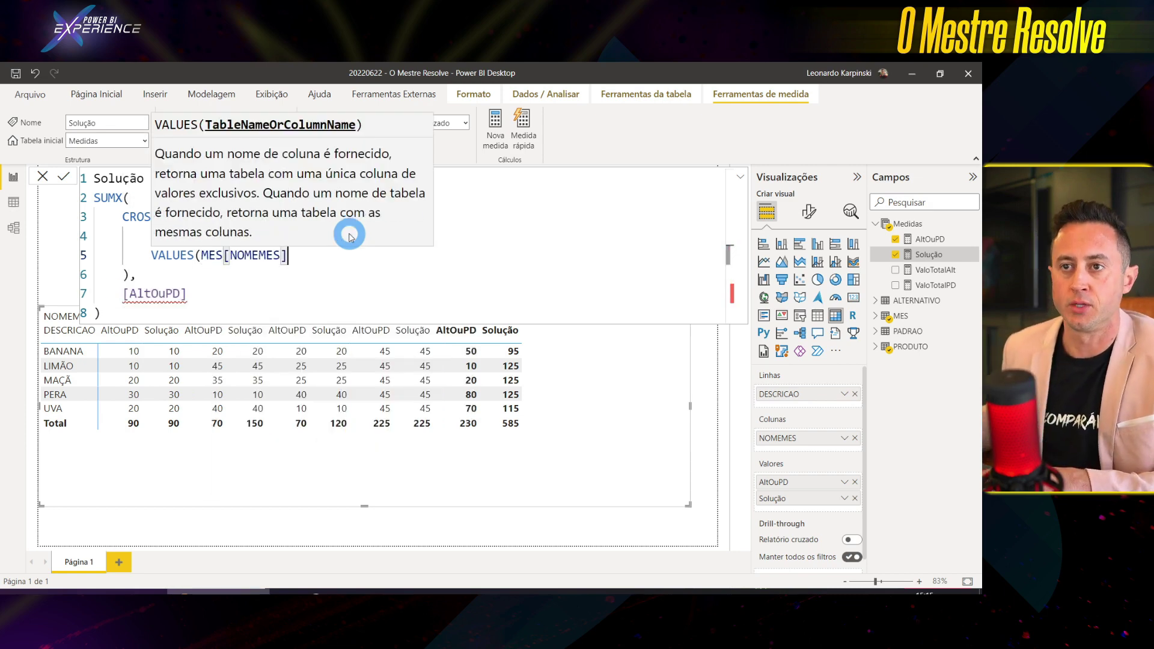
type("(")
key("BackSpace")
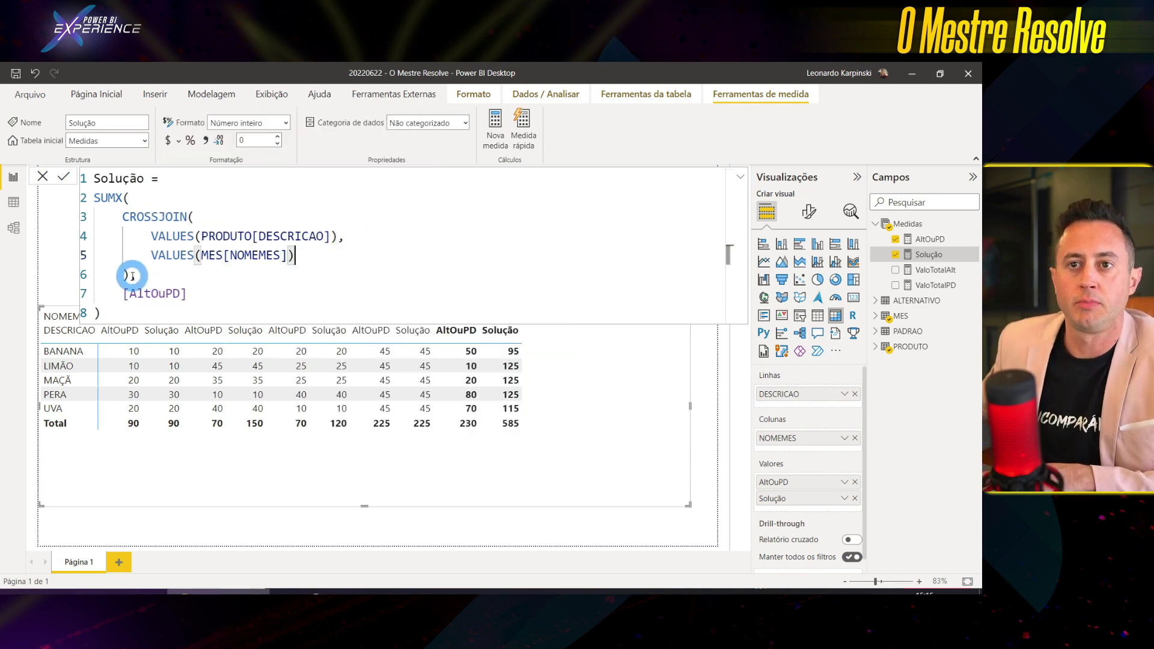
left_click_drag(131, 275, 128, 218)
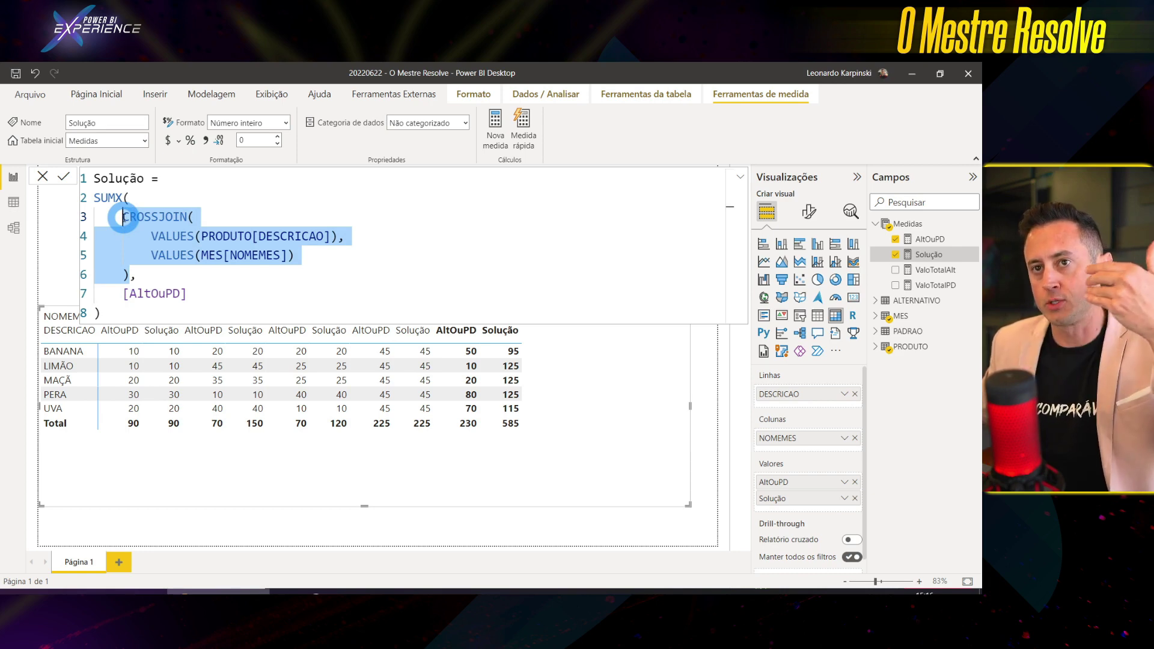
left_click(272, 236)
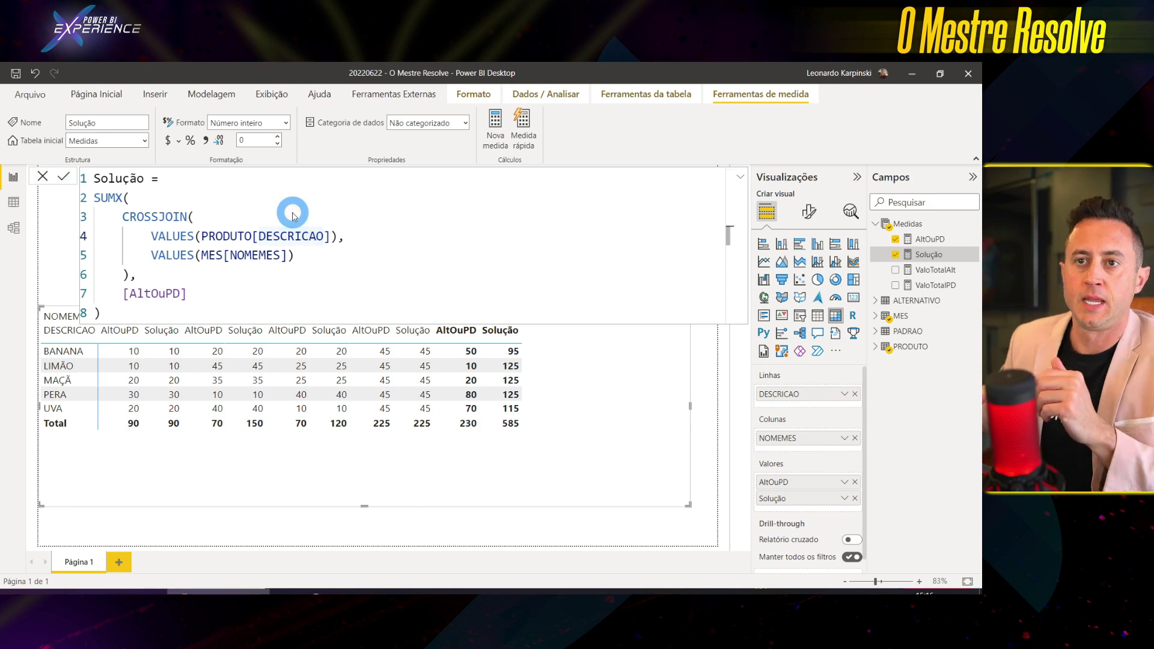
key("ctrl+End")
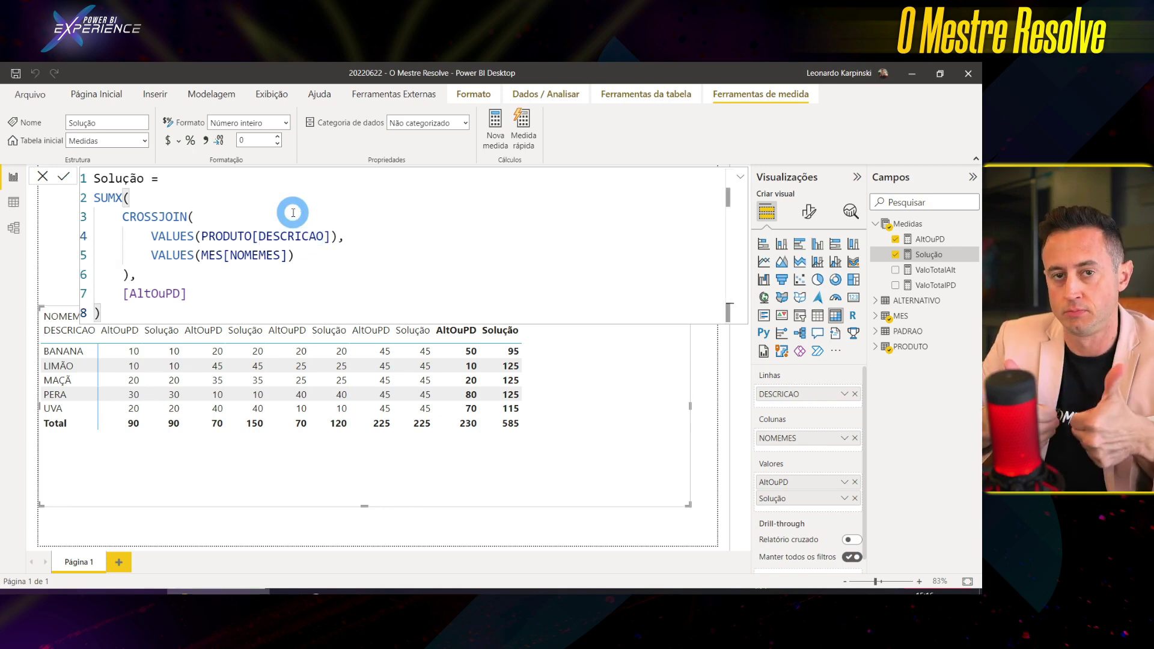